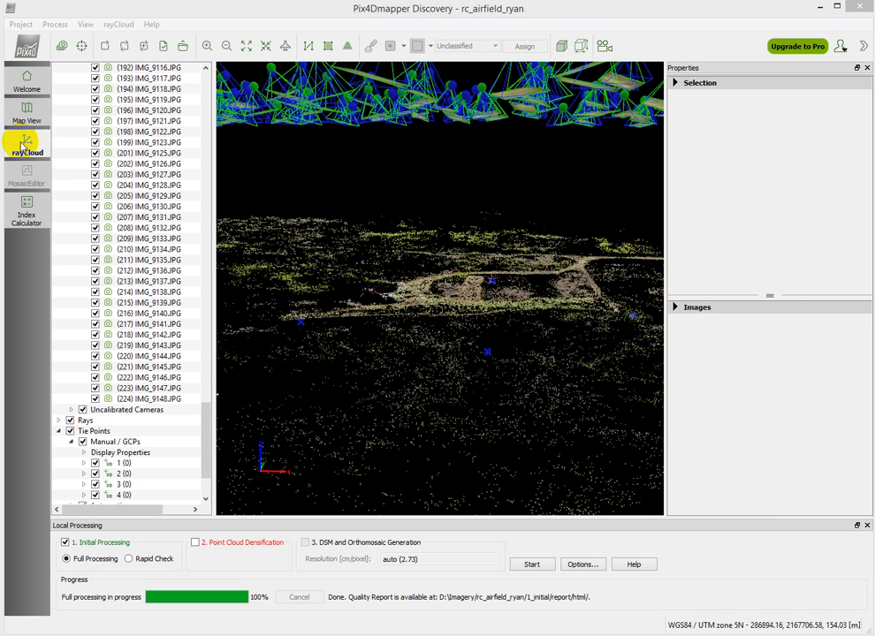
# View the camera rays and images of ground control points 1, 2, 3 and 4 in turn
pyautogui.click(121, 465)
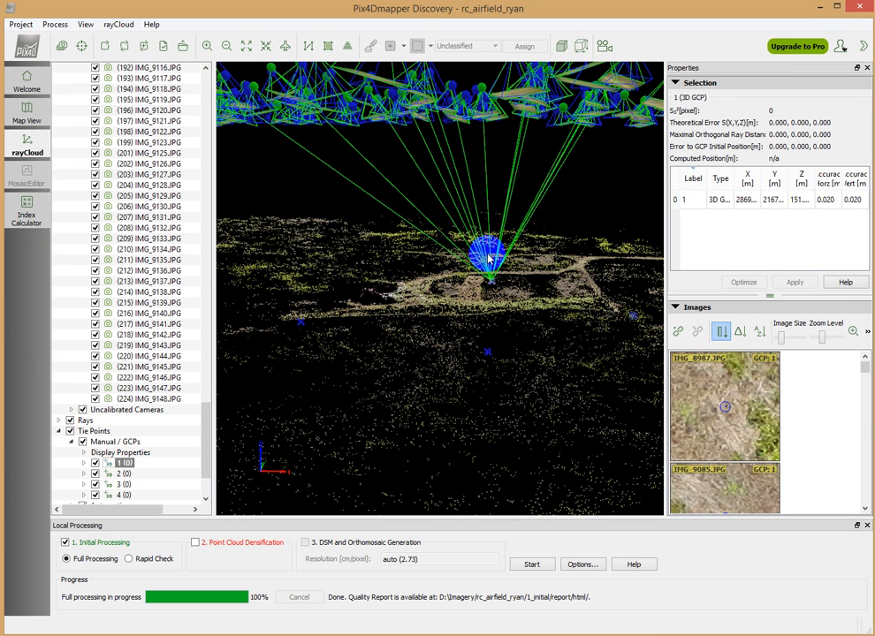
pyautogui.click(124, 474)
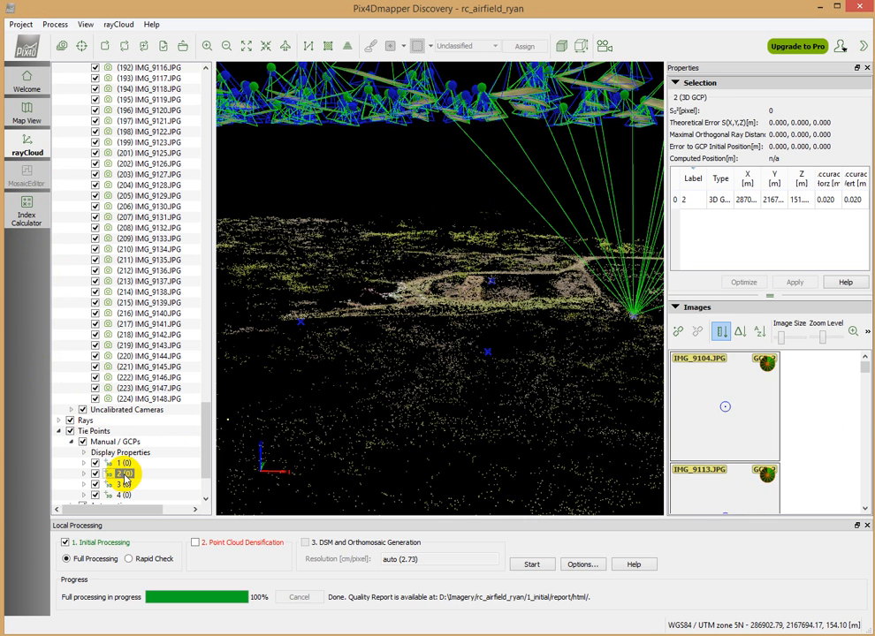
pyautogui.click(124, 485)
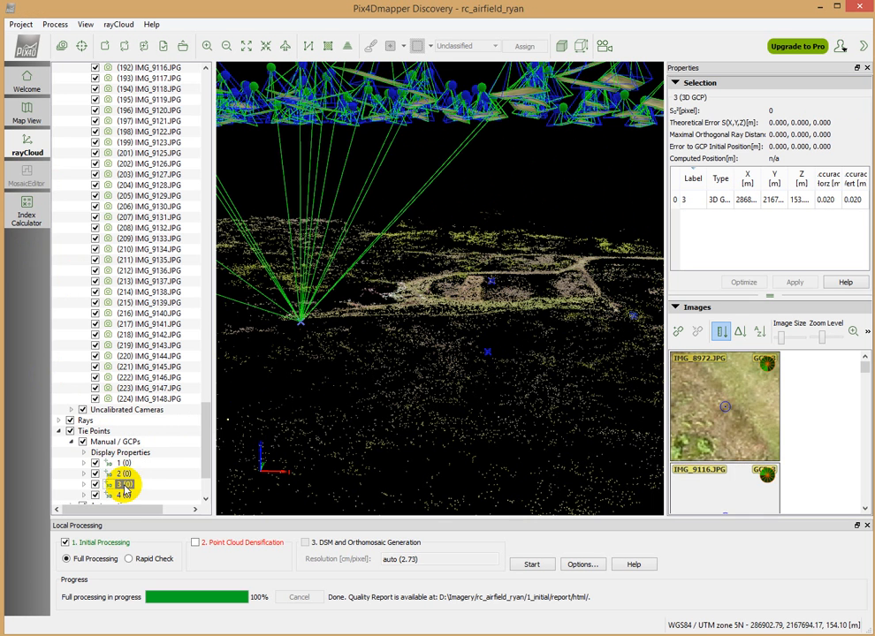
pyautogui.click(124, 496)
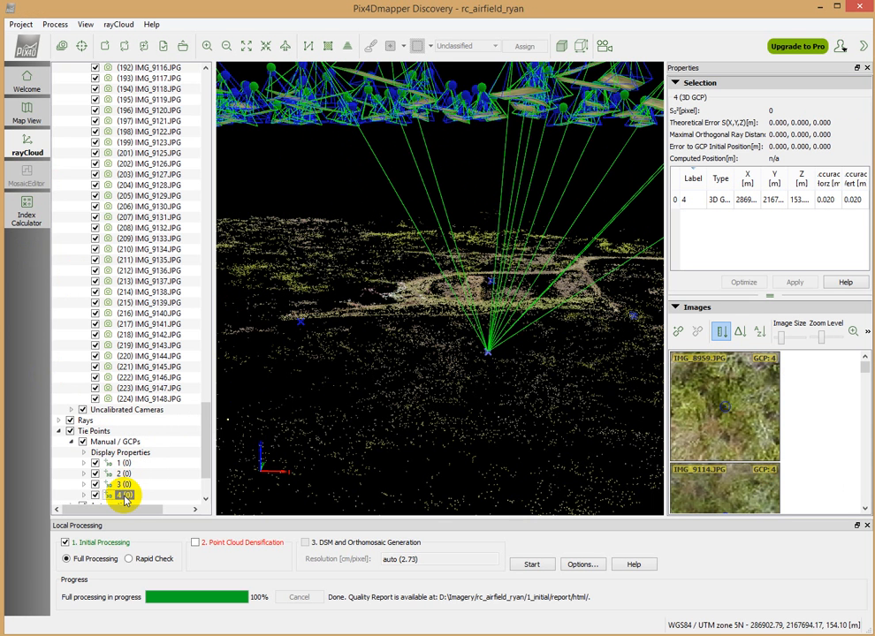
# Mark ground control point 1 at the centre of the white cross in IMG_8987.JPG
pyautogui.click(122, 463)
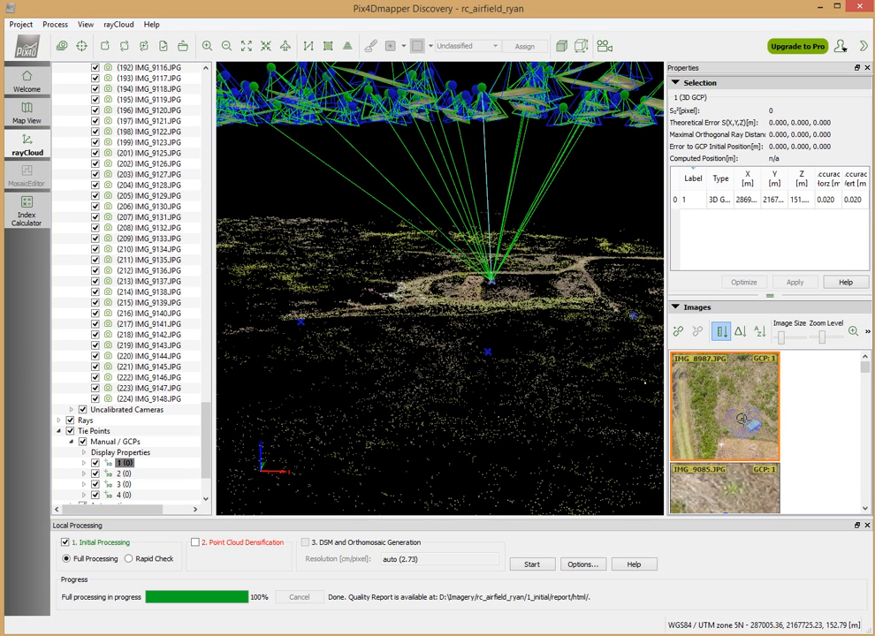
pyautogui.scroll(1, 721, 448)
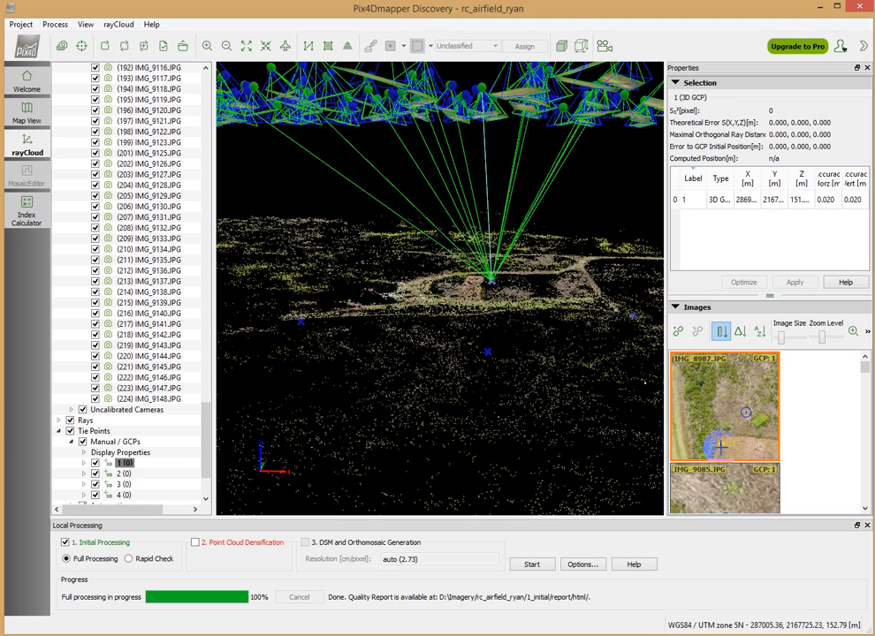
pyautogui.scroll(3, 721, 452)
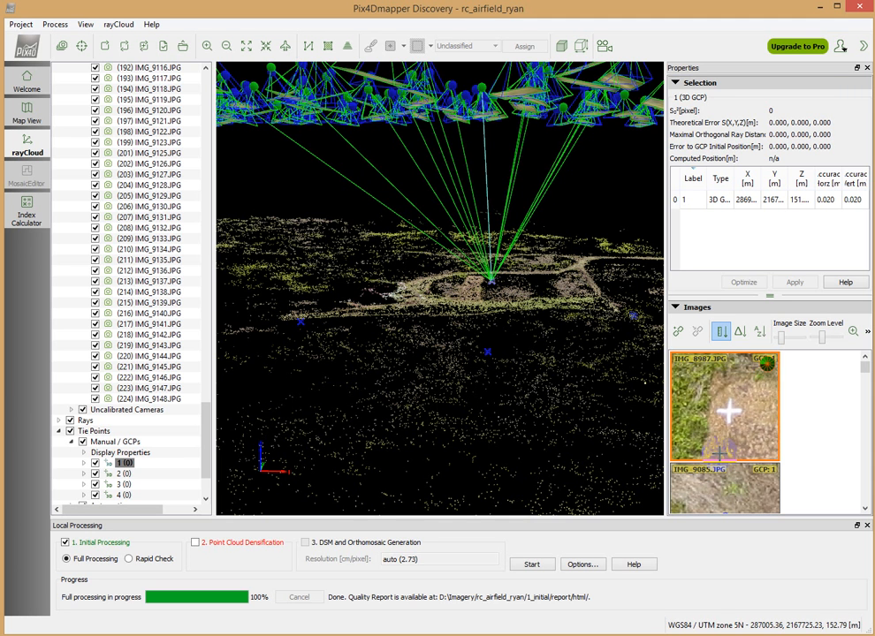
pyautogui.click(732, 398)
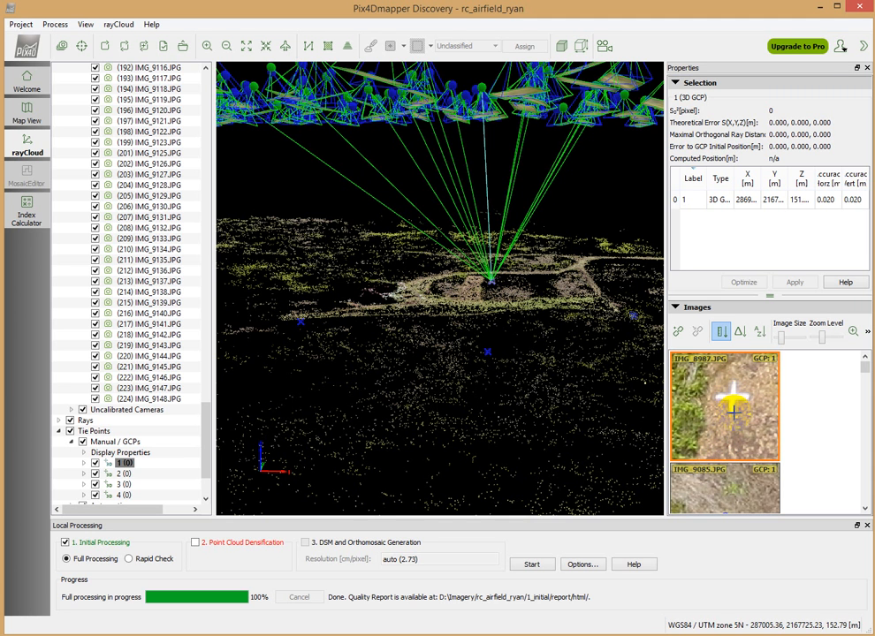
pyautogui.scroll(3, 731, 408)
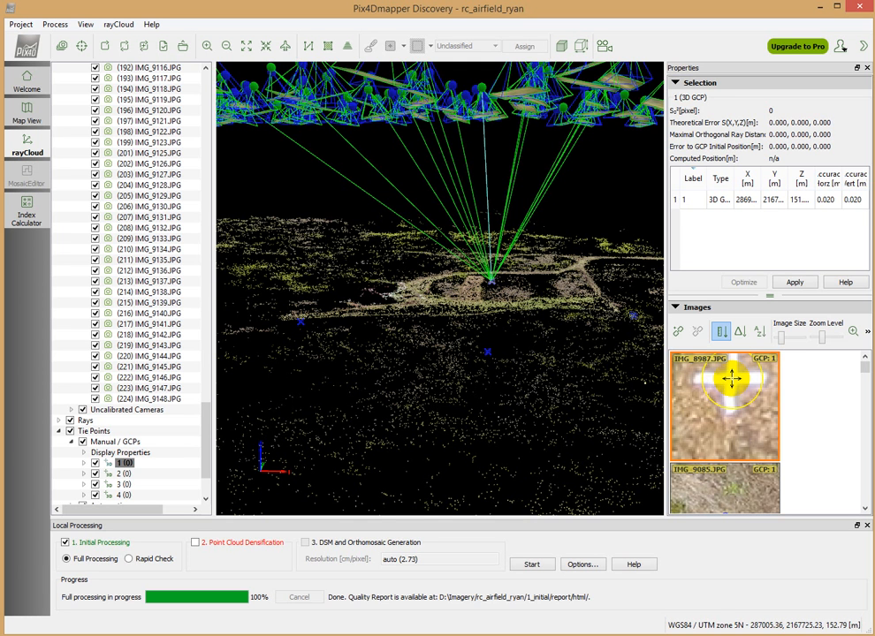
pyautogui.click(727, 404)
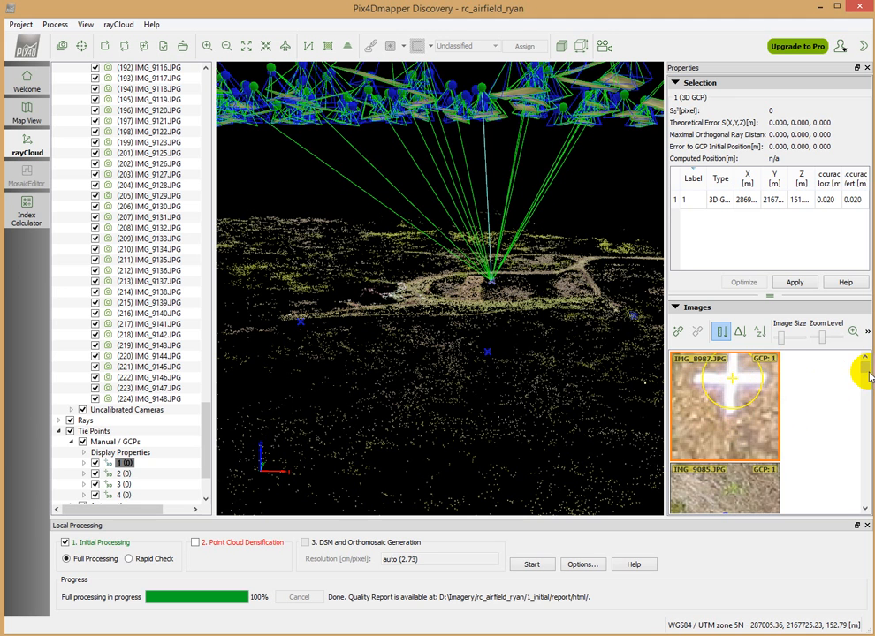
# Mark ground control point 1 at the white cross's centre in IMG_9085.JPG and apply the point's marks
pyautogui.moveTo(870, 371); pyautogui.dragTo(870, 376)
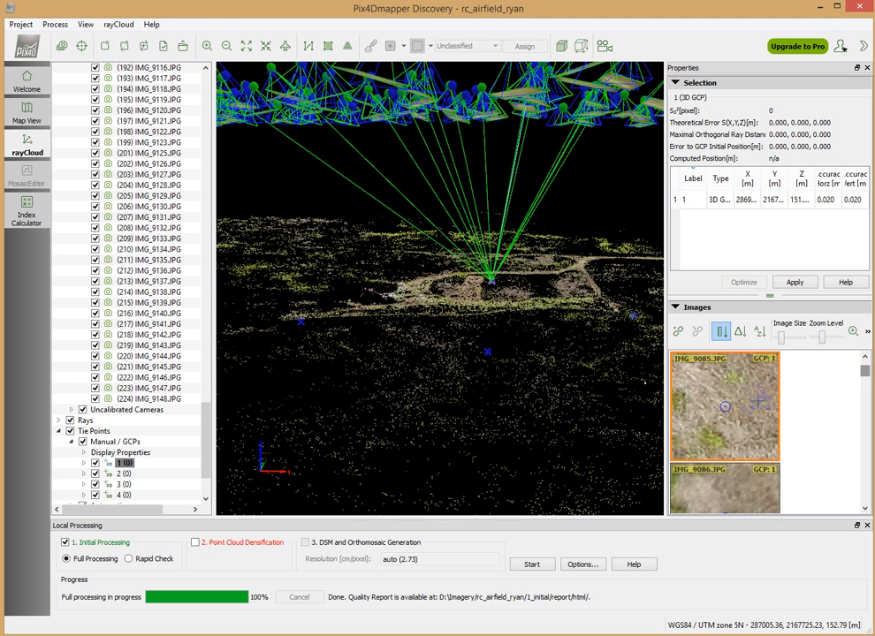
pyautogui.scroll(-1, 753, 406)
pyautogui.scroll(-5, 749, 403)
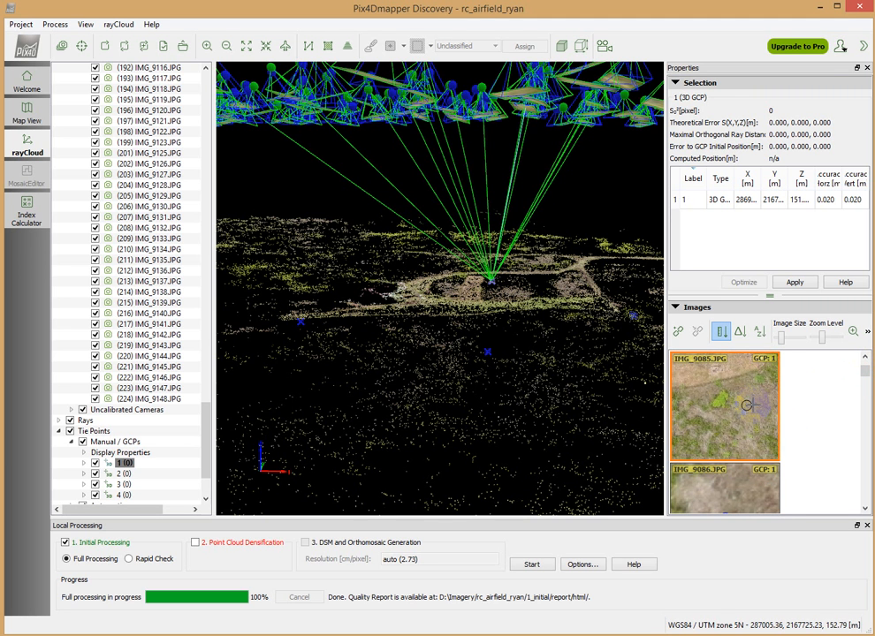
pyautogui.click(747, 379)
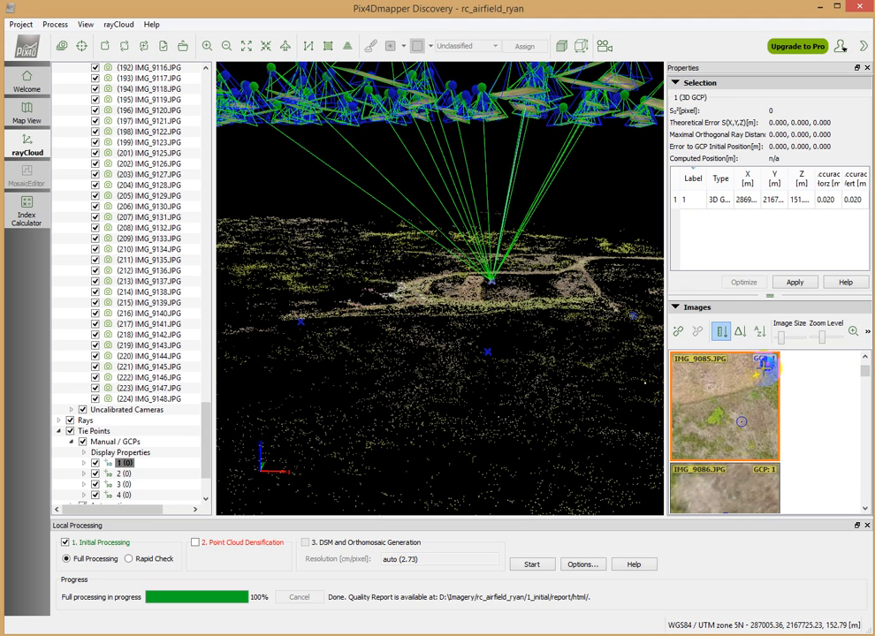
pyautogui.scroll(4, 753, 398)
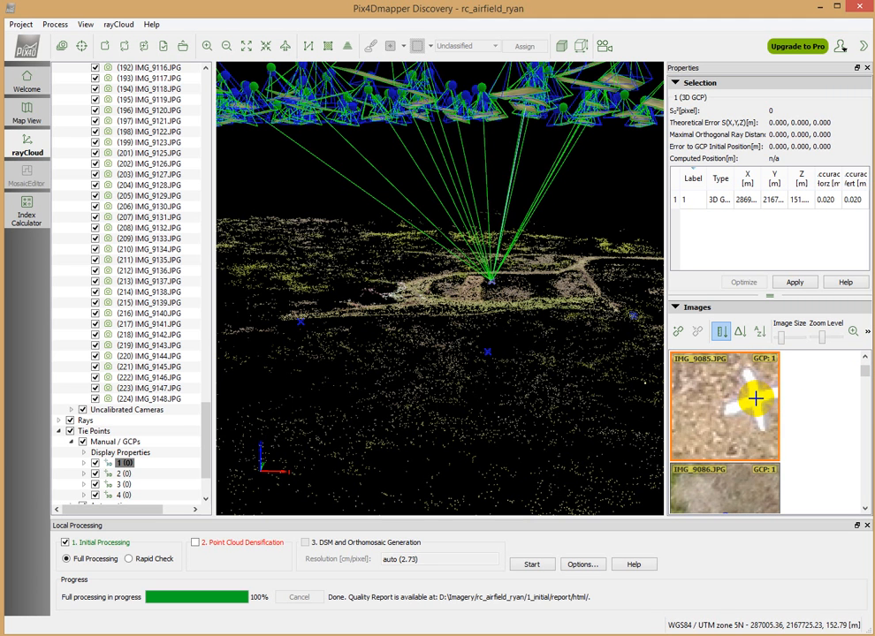
pyautogui.click(755, 401)
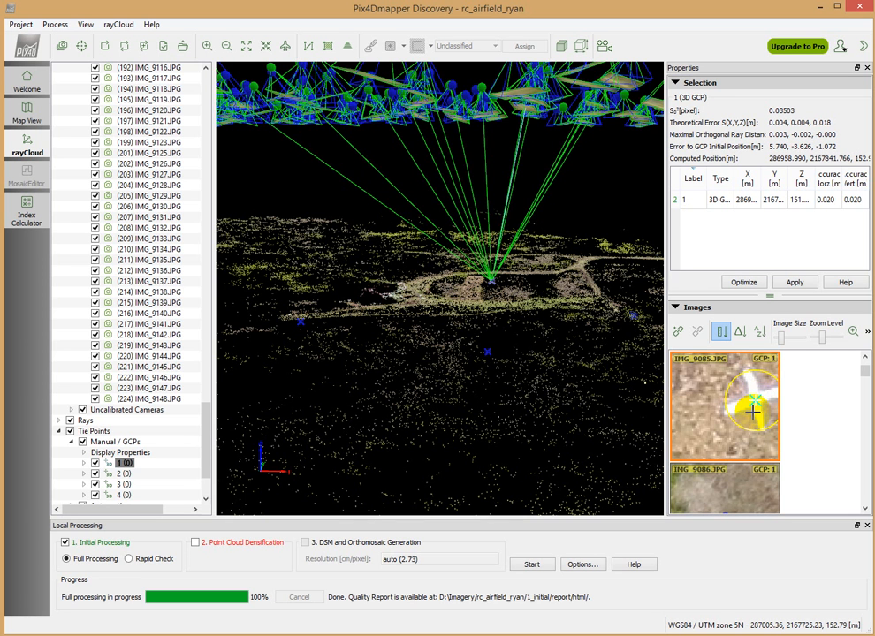
pyautogui.scroll(-2, 754, 407)
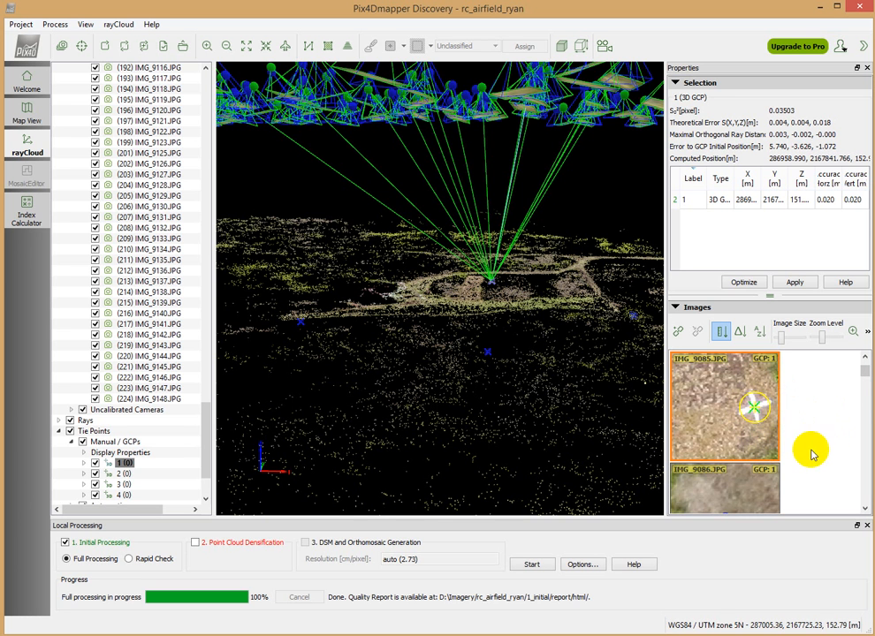
pyautogui.click(794, 284)
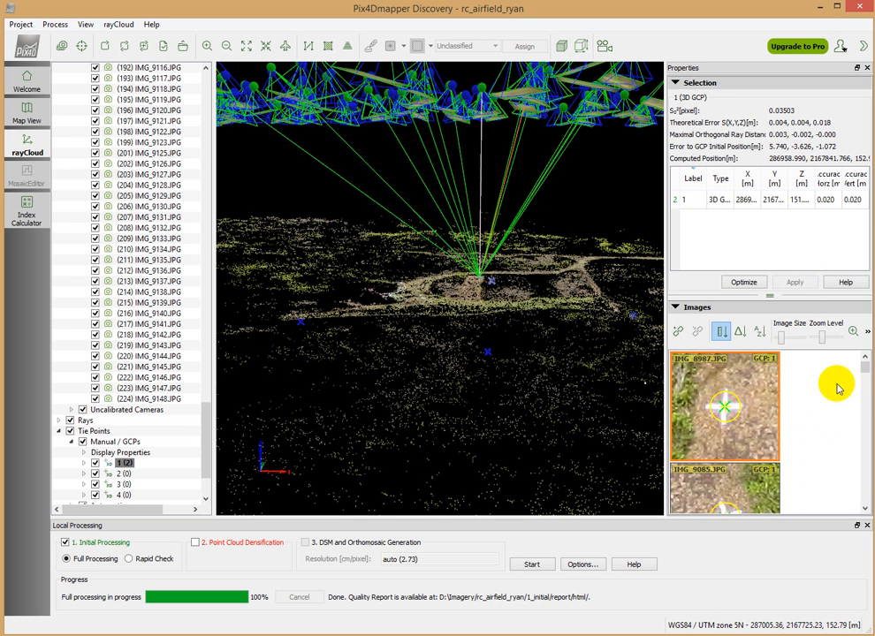
# Mark ground control point 1 at the cross's centre in IMG_8986.JPG and IMG_8970.JPG, and apply the marks
pyautogui.moveTo(866, 371); pyautogui.dragTo(790, 430)
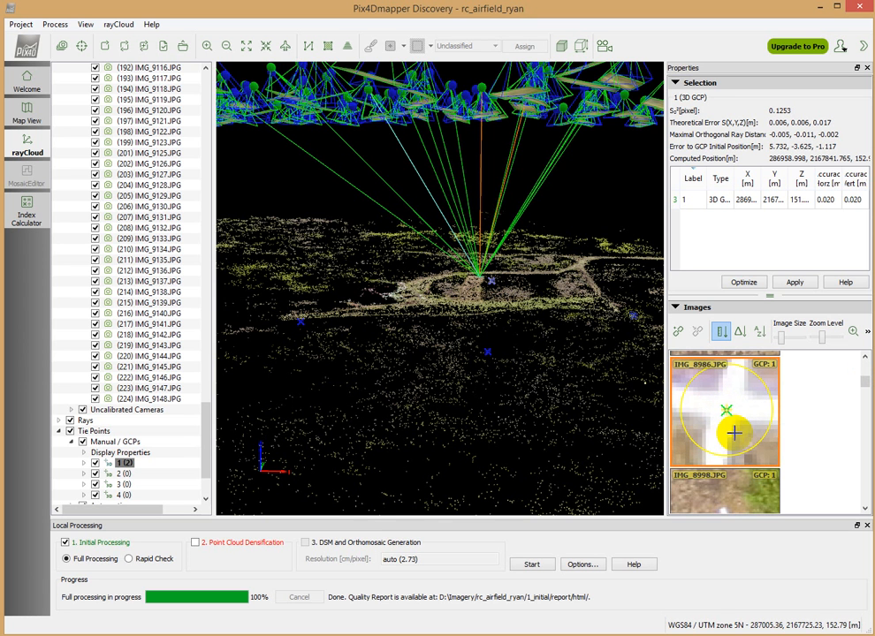
pyautogui.click(731, 426)
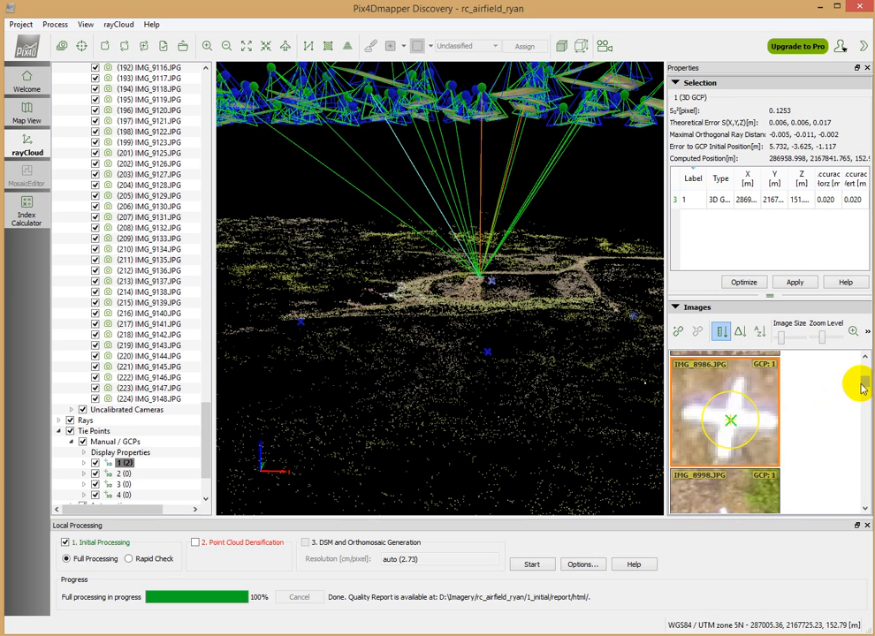
pyautogui.moveTo(863, 386); pyautogui.dragTo(865, 398)
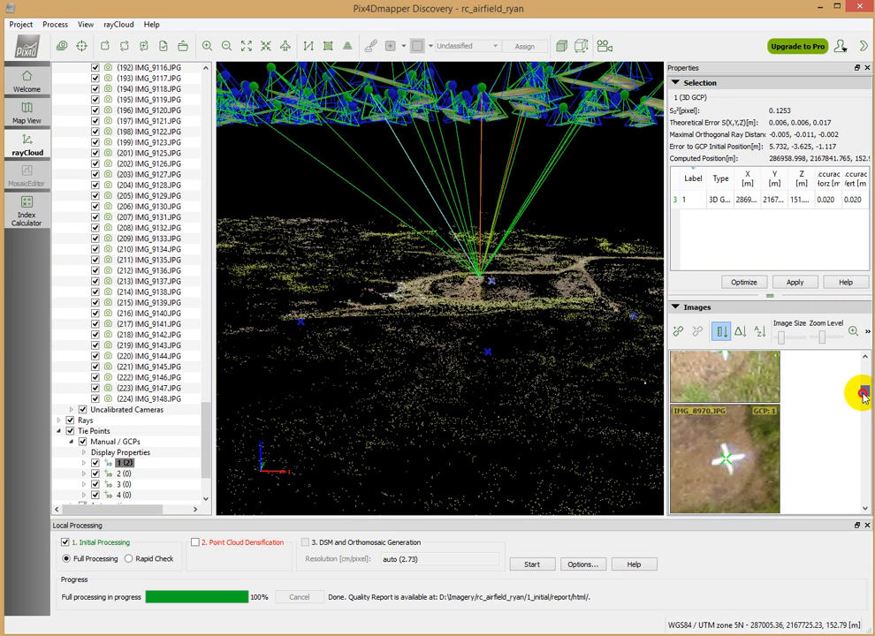
pyautogui.scroll(4, 716, 453)
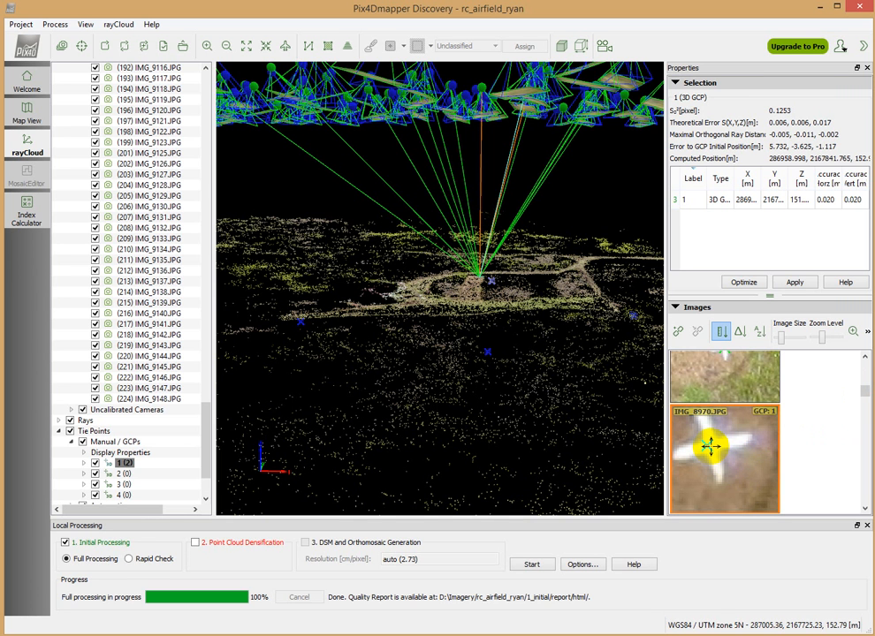
pyautogui.click(709, 447)
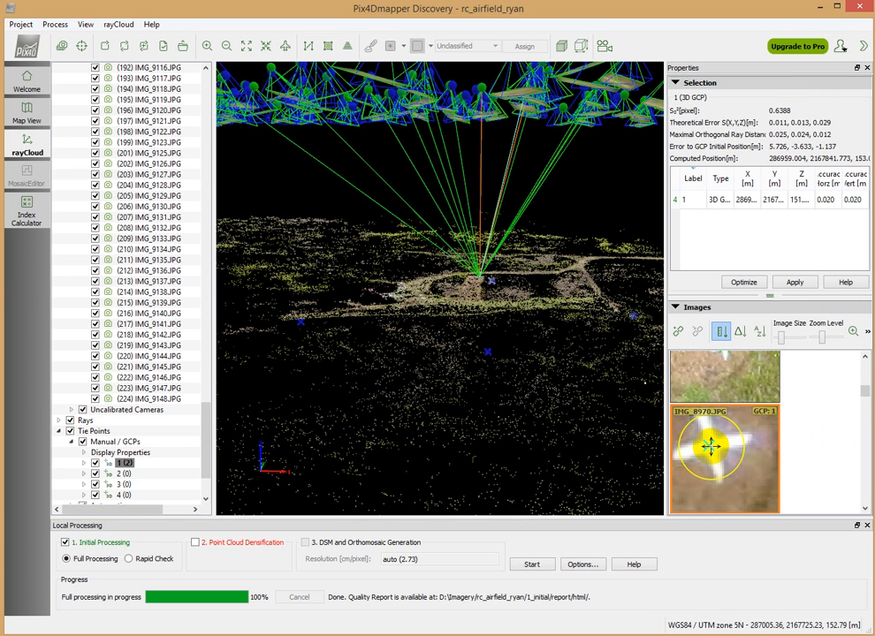
pyautogui.click(794, 283)
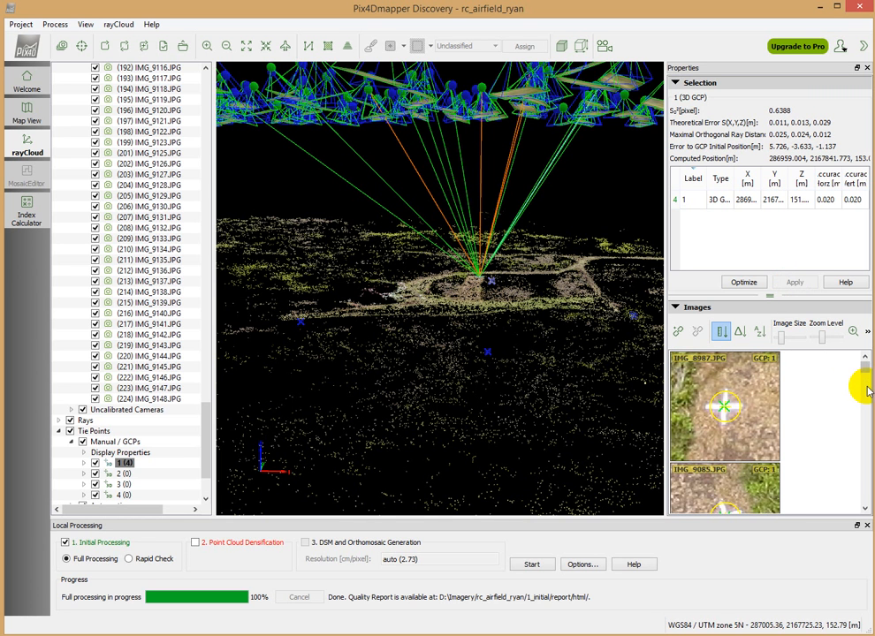
# Examine the computed position of ground control point 1 against its initial position in the 3D point cloud
pyautogui.scroll(5, 471, 286)
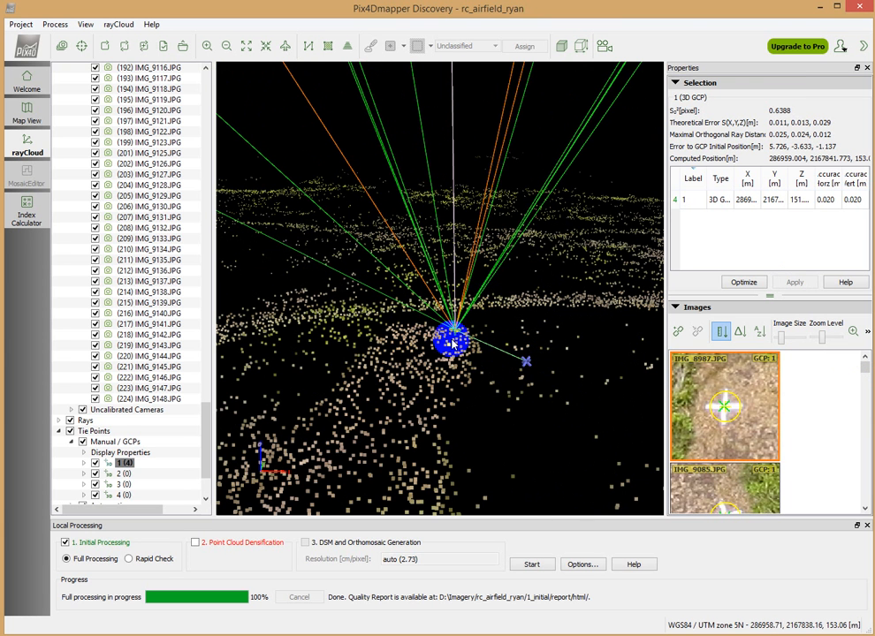
pyautogui.scroll(4, 458, 333)
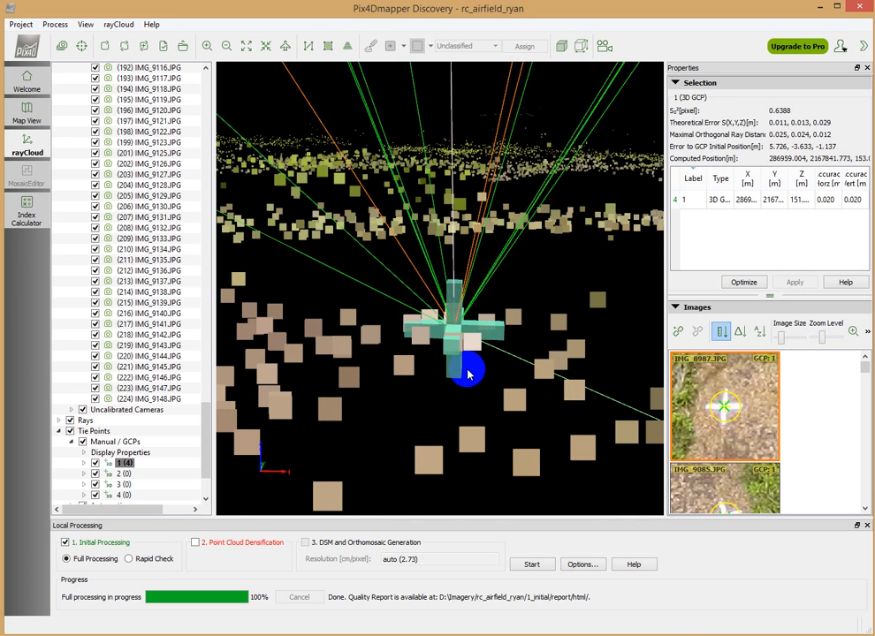
pyautogui.scroll(-4, 461, 345)
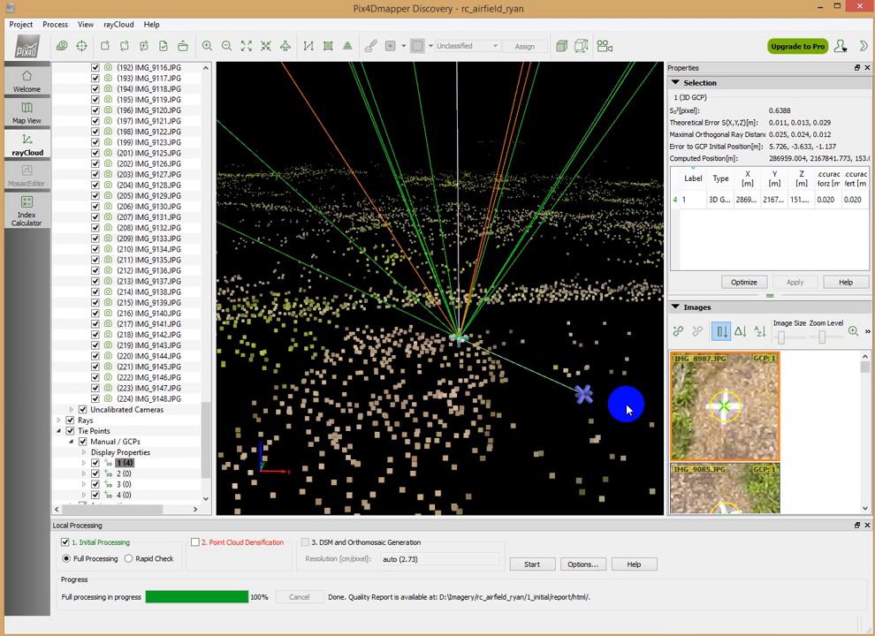
# Mark ground control point 2 at the centre of the white cross in IMG_9104.JPG
pyautogui.click(122, 477)
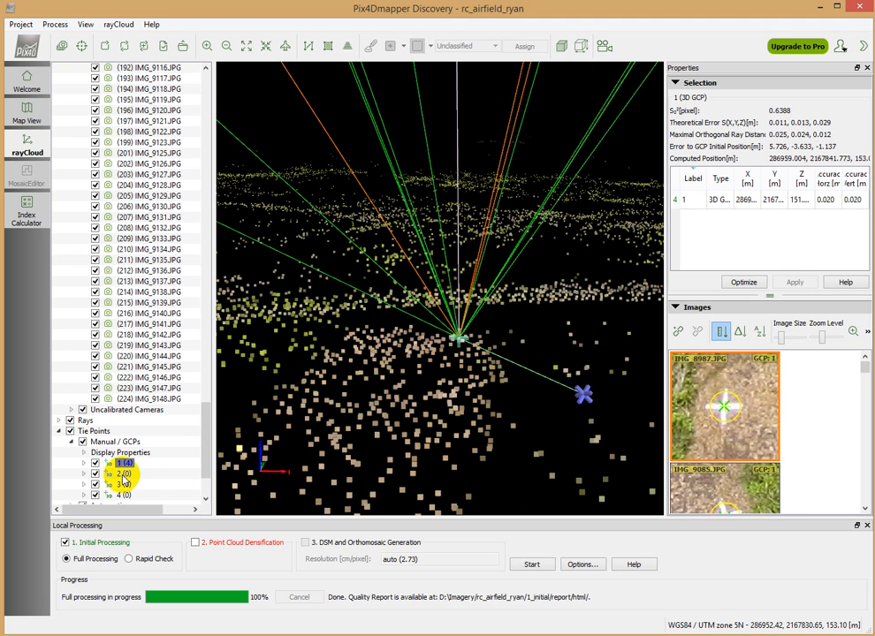
pyautogui.click(125, 475)
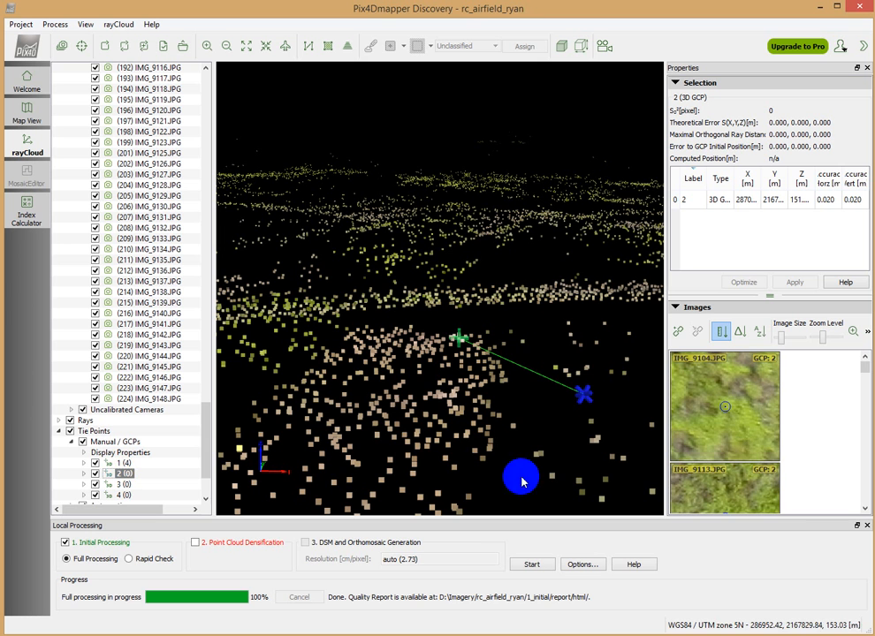
pyautogui.scroll(-1, 717, 448)
pyautogui.scroll(-3, 716, 448)
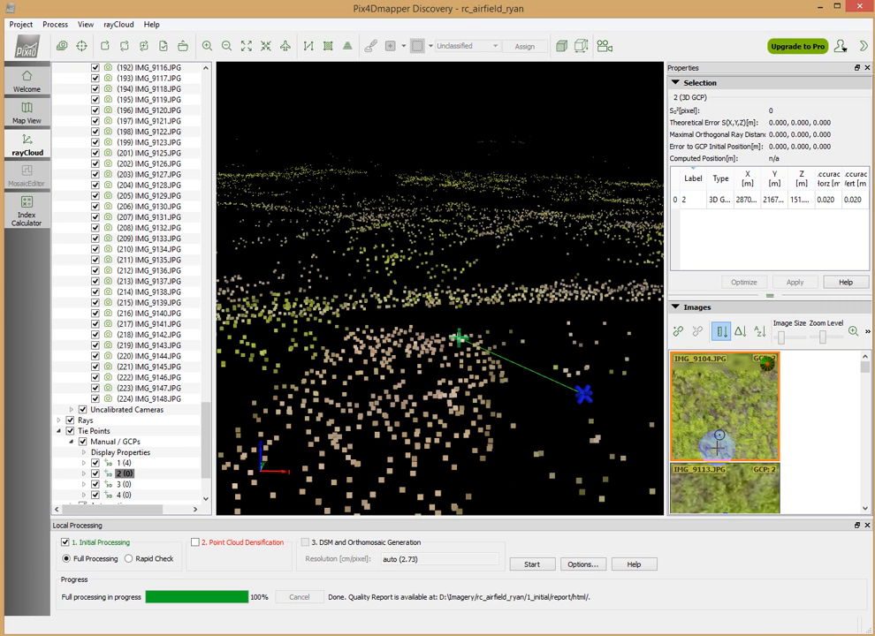
pyautogui.scroll(-3, 717, 448)
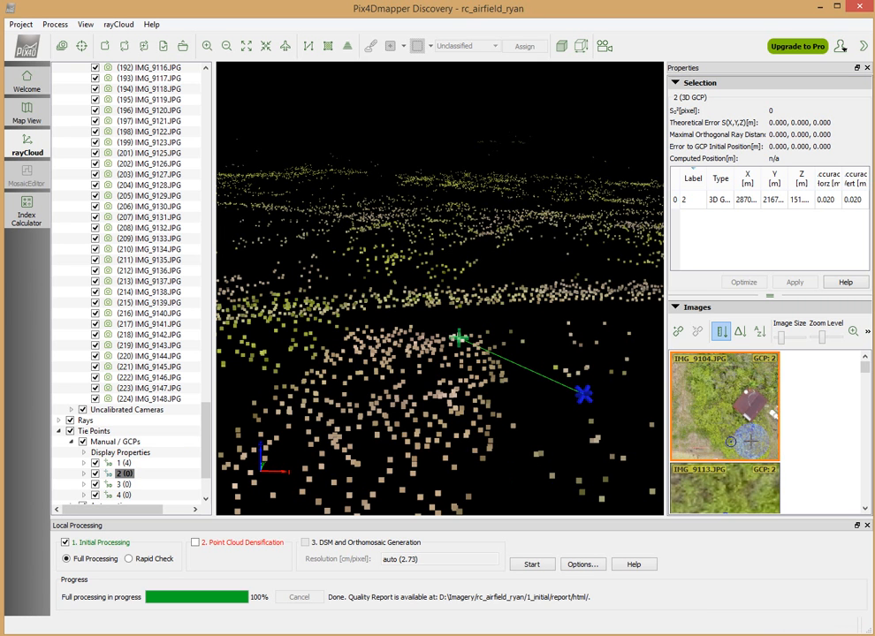
pyautogui.scroll(5, 730, 457)
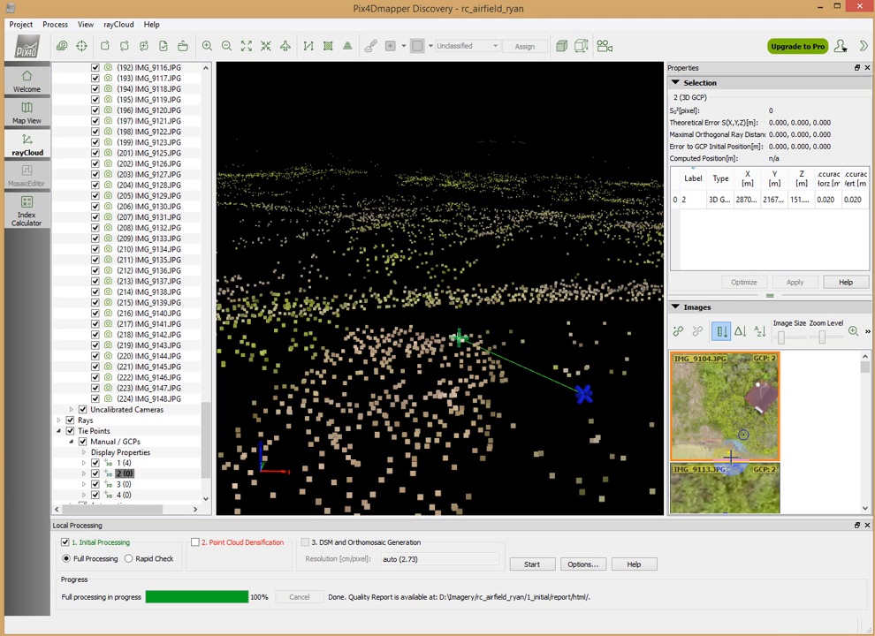
pyautogui.scroll(4, 724, 446)
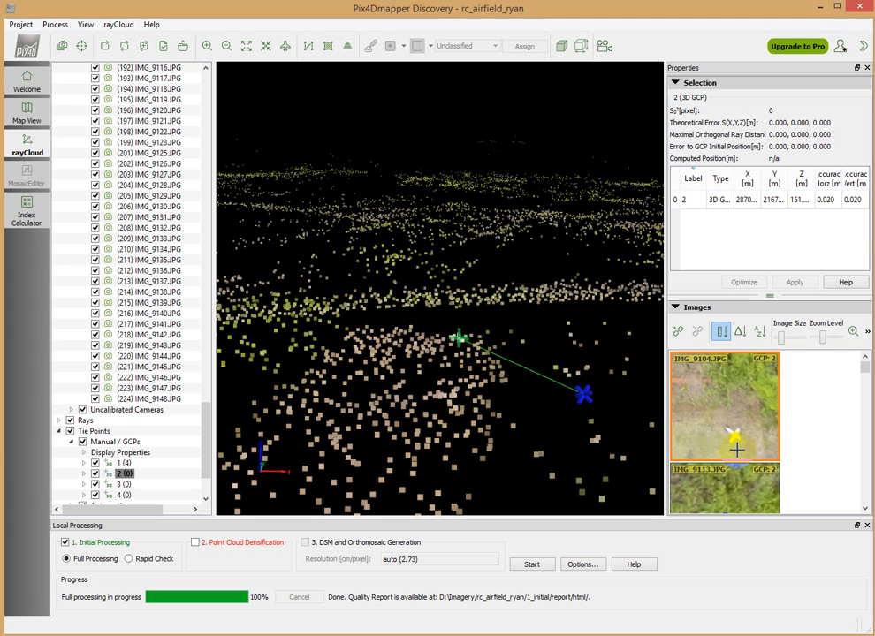
pyautogui.scroll(2, 732, 418)
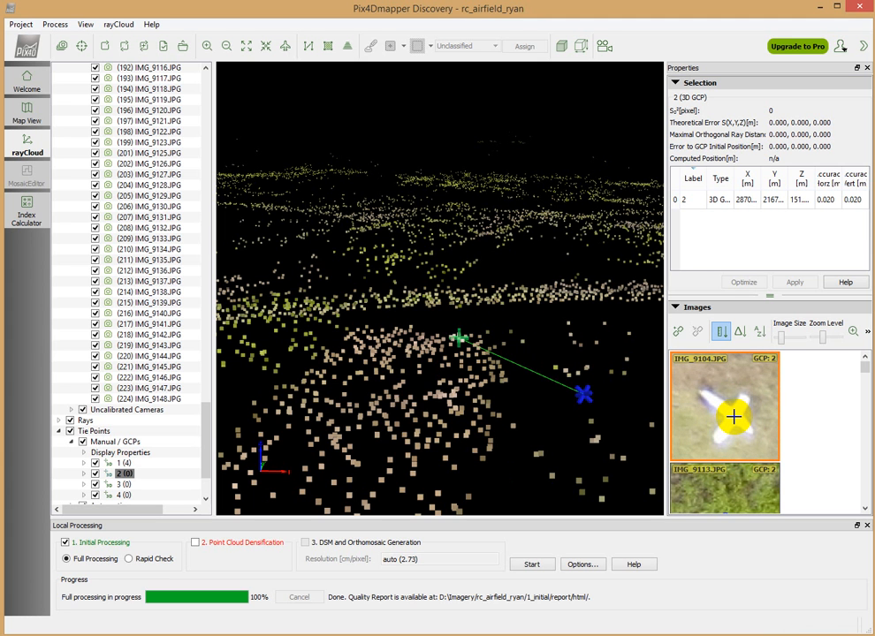
pyautogui.click(734, 416)
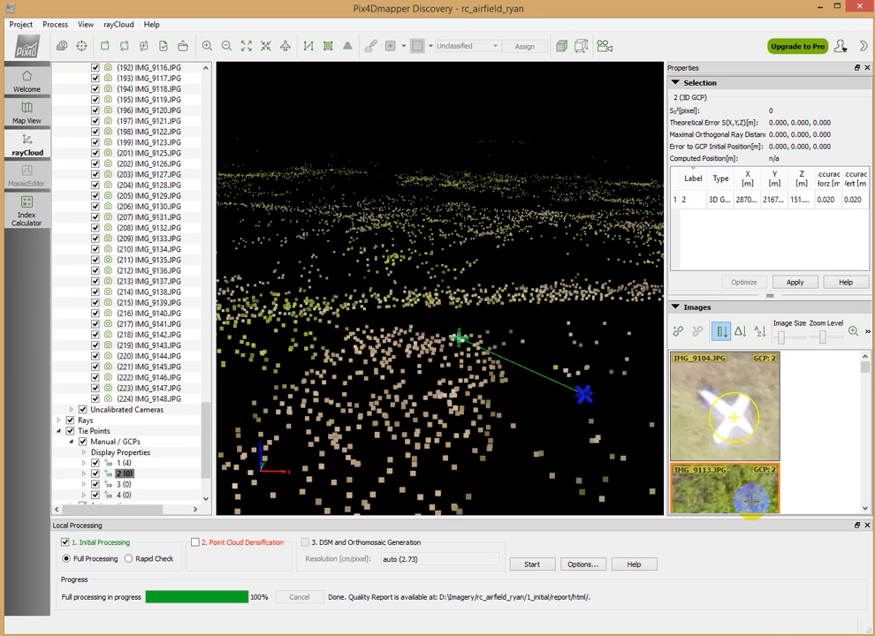
# Mark ground control point 2 at the white cross's centre in IMG_9113.JPG and apply the marks
pyautogui.scroll(-2, 865, 369)
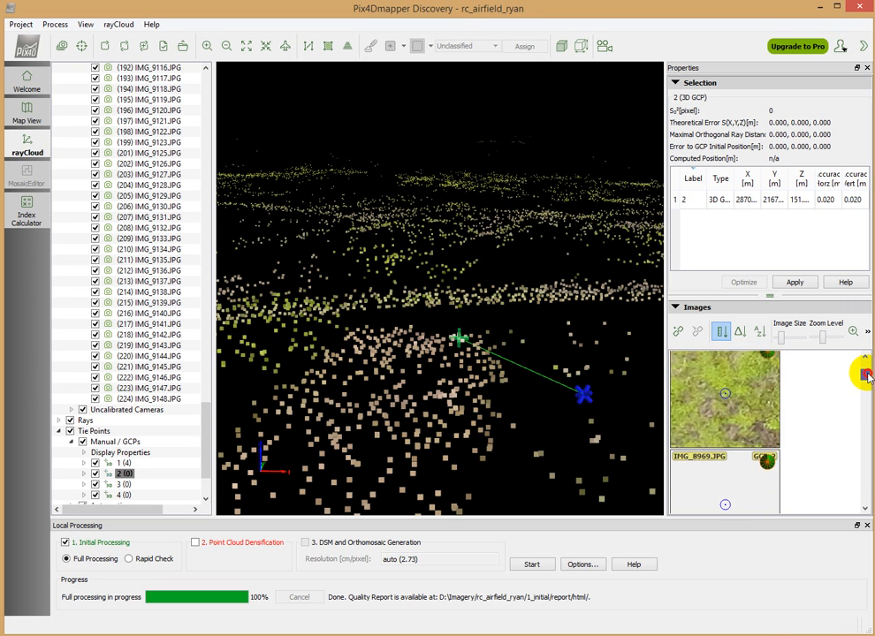
pyautogui.scroll(-2, 761, 420)
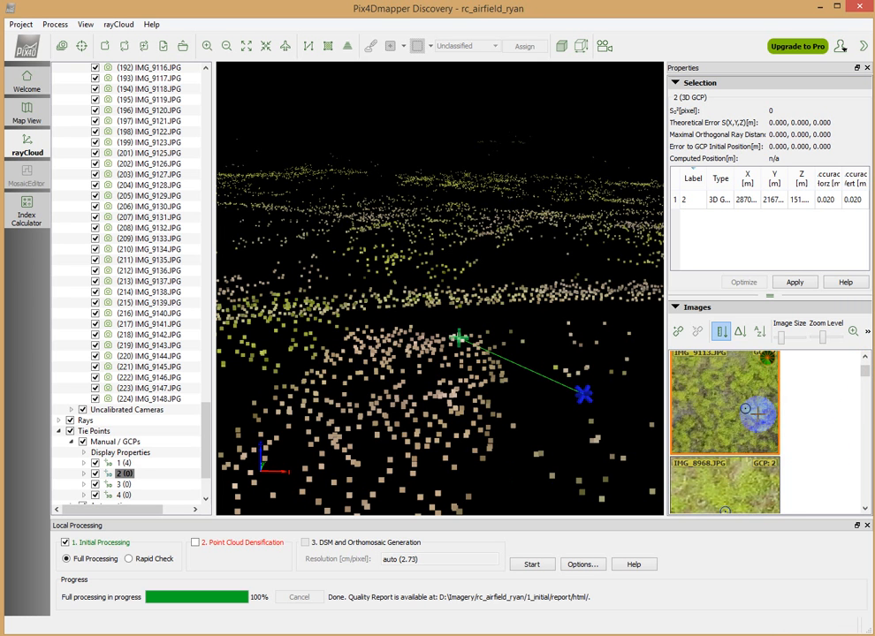
pyautogui.scroll(-2, 762, 424)
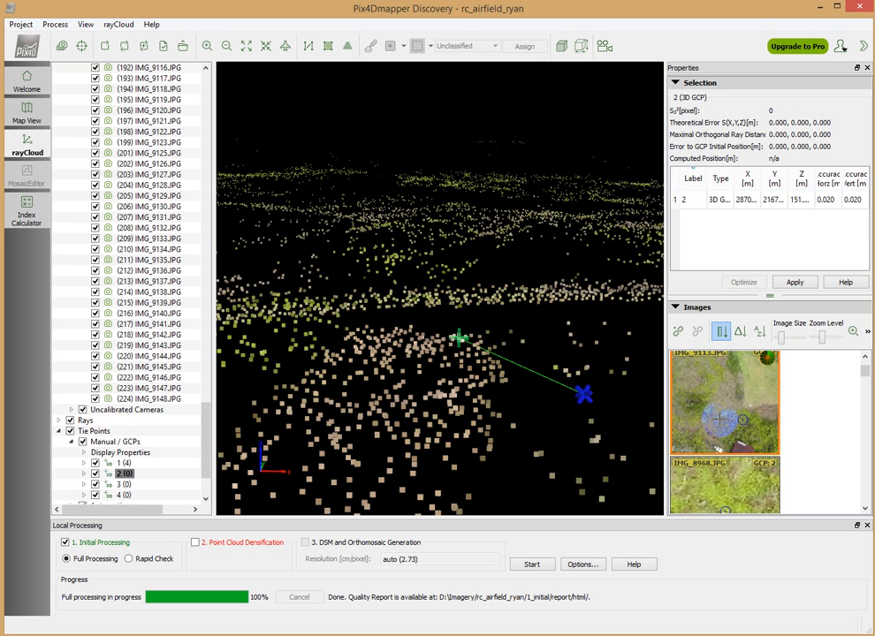
pyautogui.scroll(3, 760, 405)
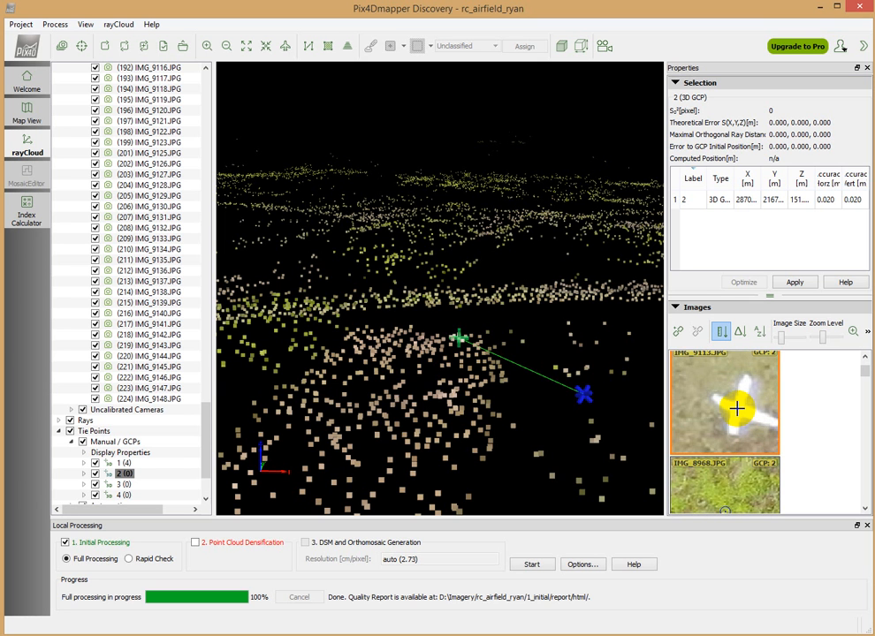
pyautogui.click(736, 408)
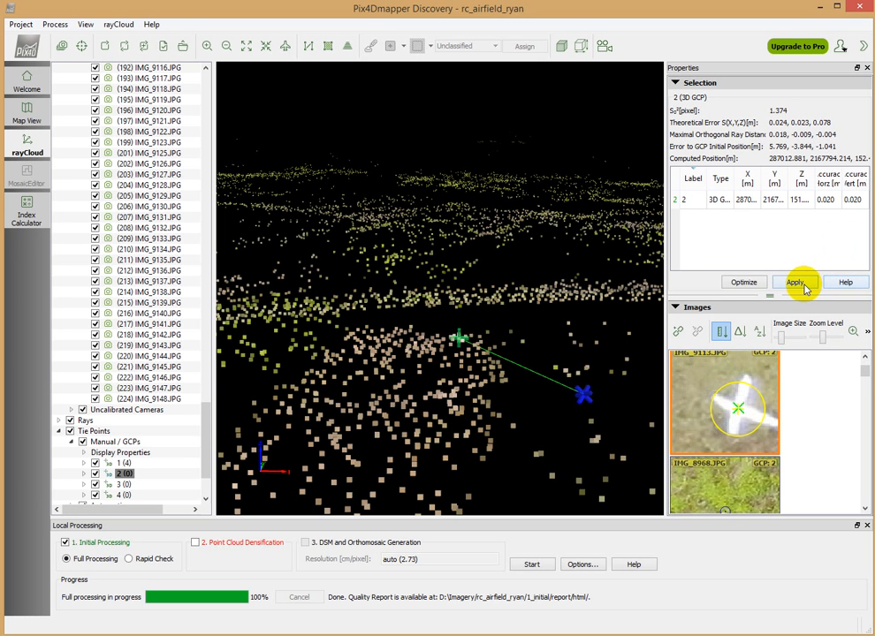
pyautogui.click(800, 284)
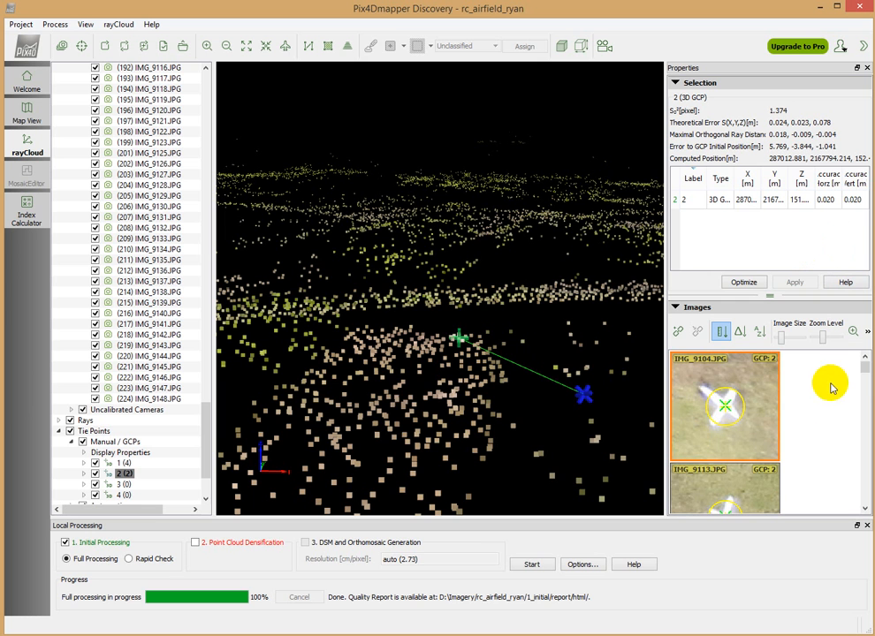
# Mark ground control point 2 at the cross's centre in IMG_8988.JPG and apply the mark
pyautogui.moveTo(863, 375); pyautogui.dragTo(865, 381)
pyautogui.scroll(3, 715, 364)
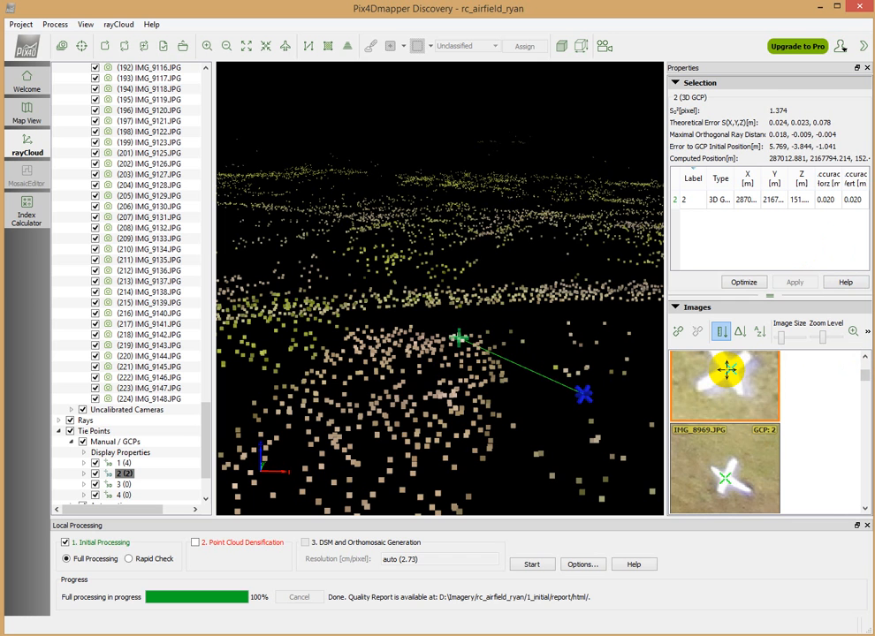
pyautogui.click(727, 371)
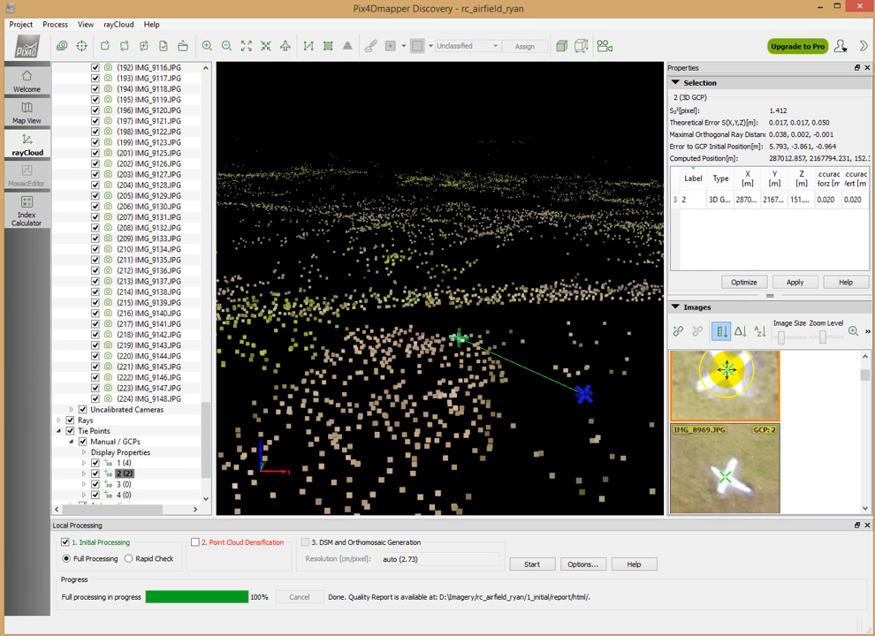
pyautogui.click(864, 511)
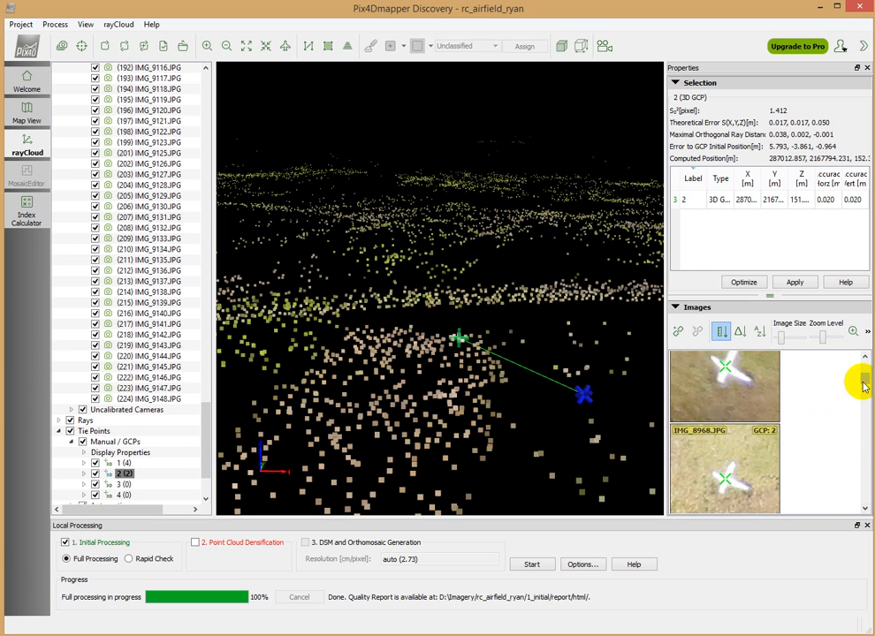
pyautogui.click(793, 281)
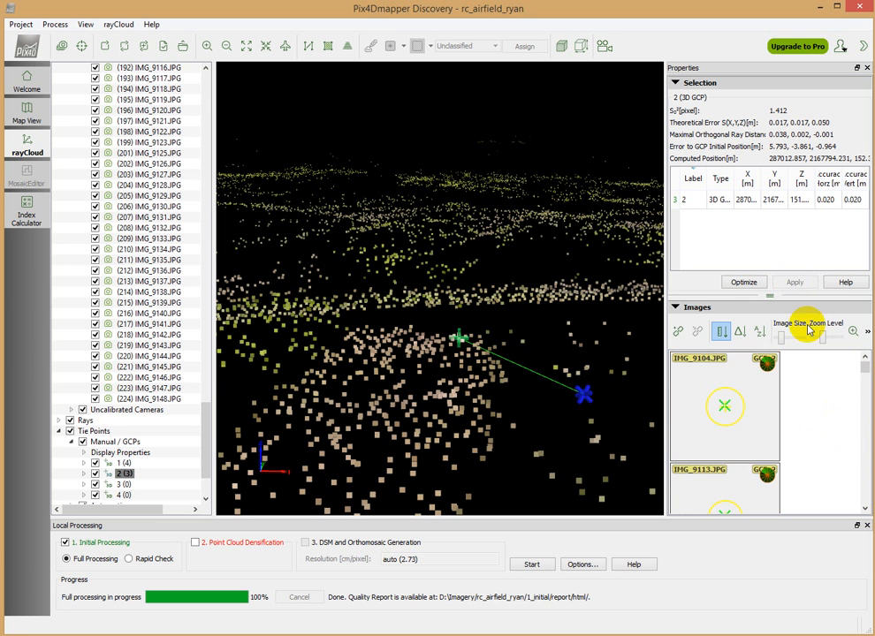
# Mark ground control point 2 at the cross's centre in the image directly before IMG_9103.JPG
pyautogui.click(865, 378)
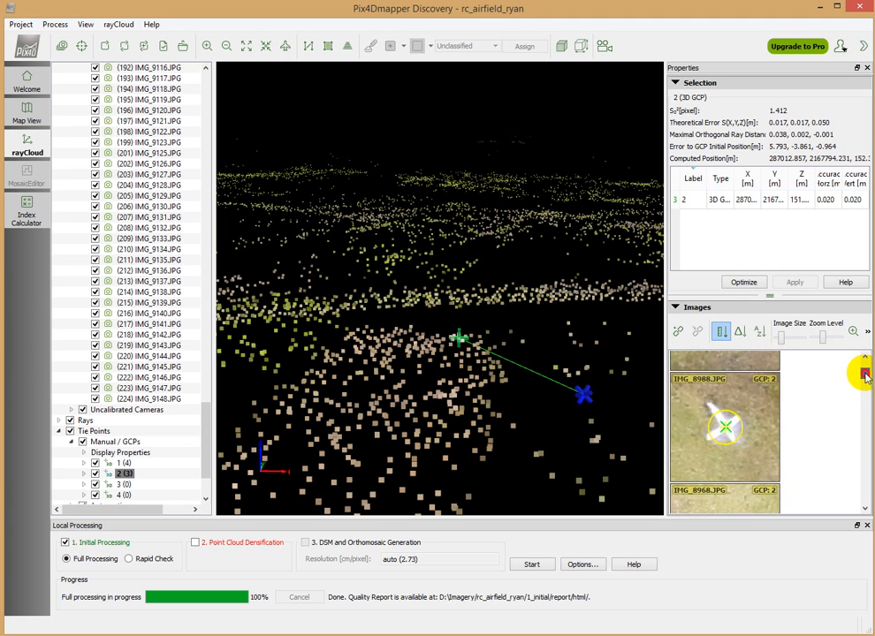
pyautogui.scroll(-3, 865, 378)
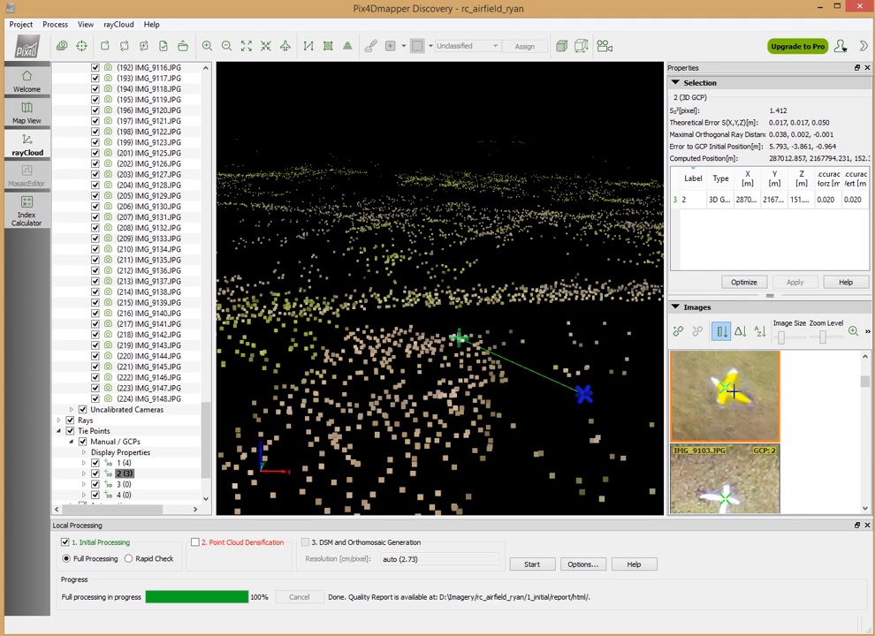
pyautogui.scroll(3, 734, 390)
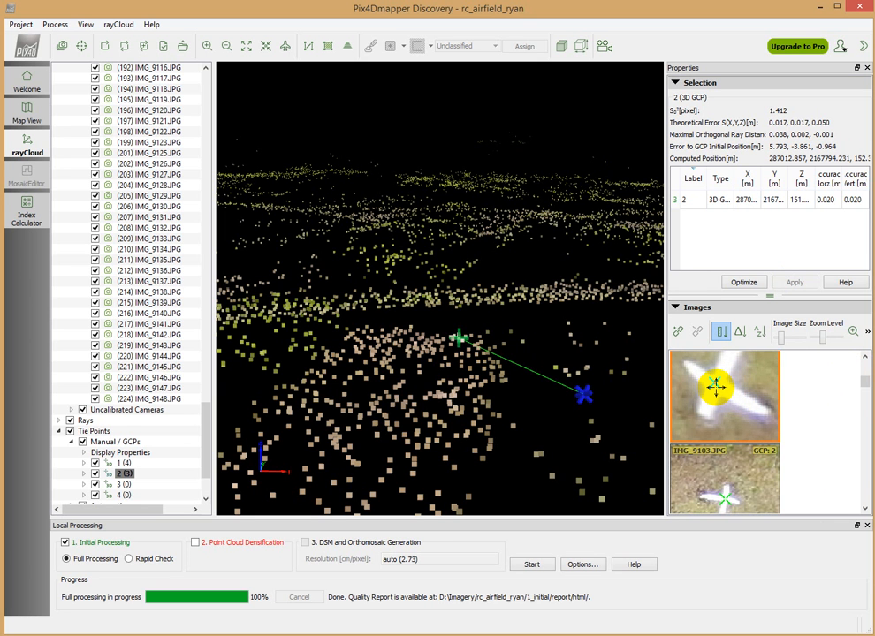
pyautogui.click(716, 386)
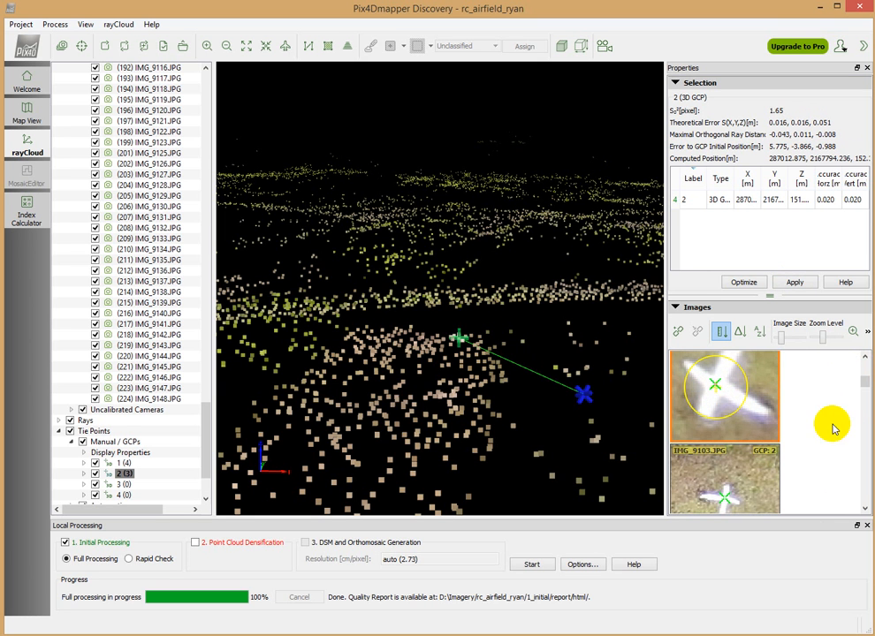
# Mark ground control point 2 at the white cross's centre in IMG_8987.JPG and apply the point's marks
pyautogui.scroll(-1, 865, 386)
pyautogui.moveTo(865, 386); pyautogui.dragTo(866, 398)
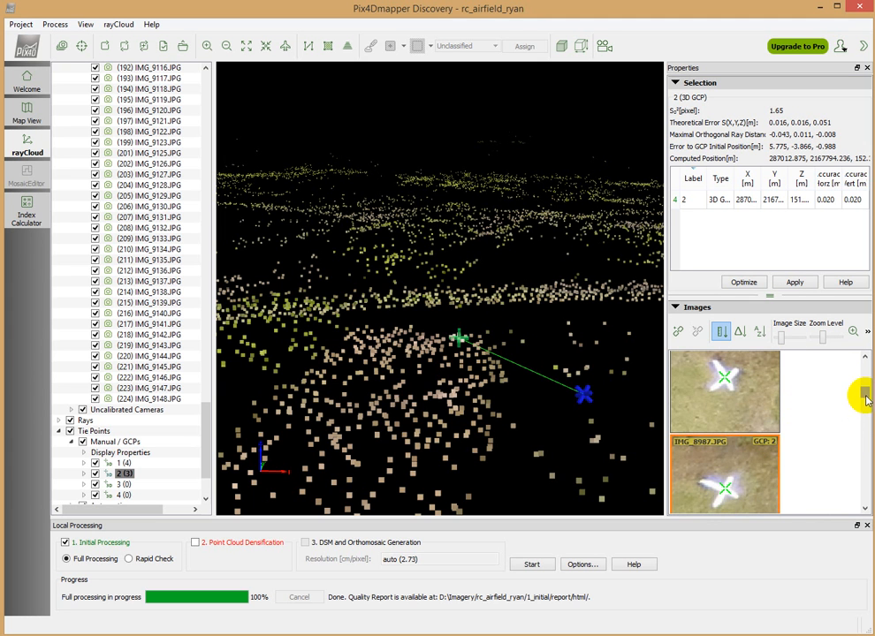
pyautogui.moveTo(866, 396); pyautogui.dragTo(866, 399)
pyautogui.scroll(3, 730, 420)
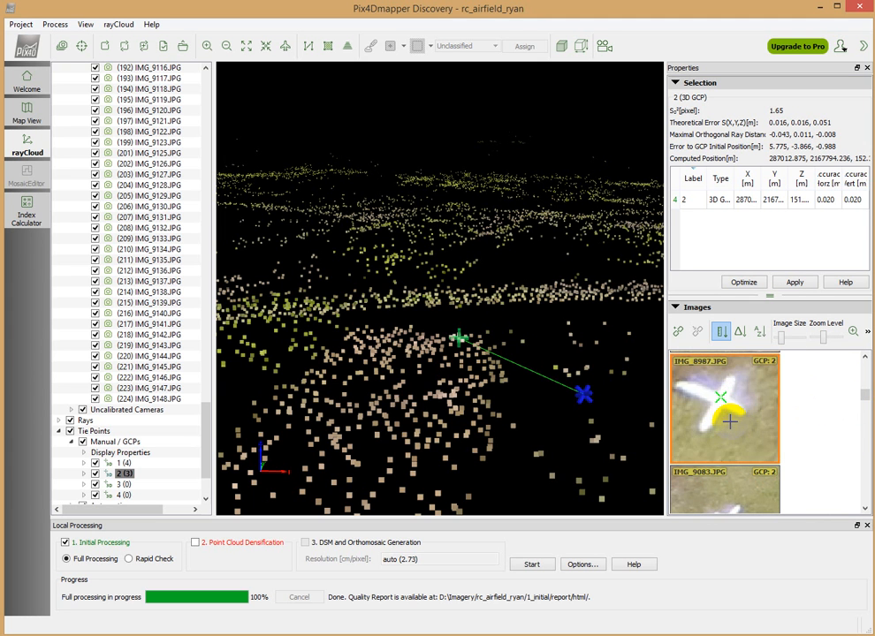
pyautogui.scroll(2, 730, 422)
pyautogui.click(715, 392)
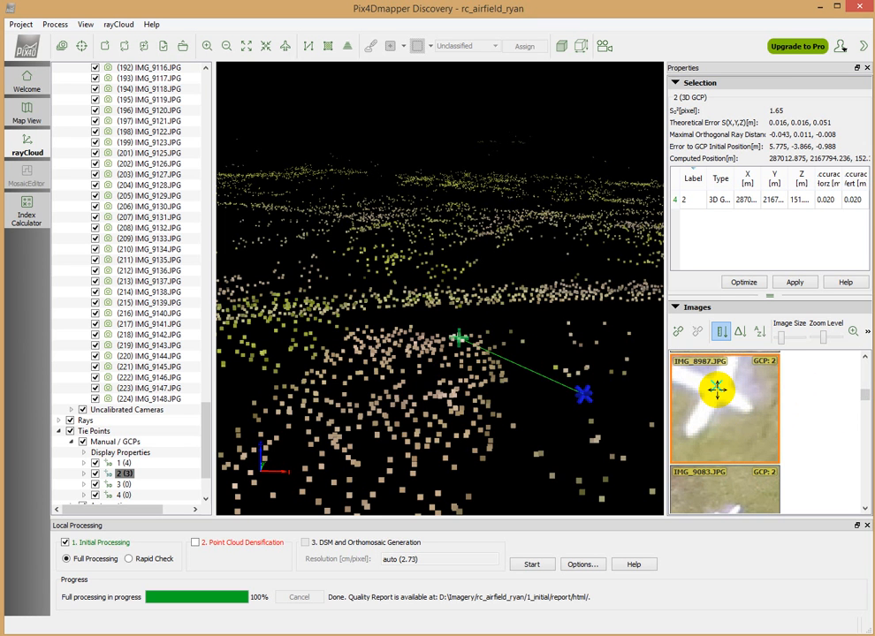
pyautogui.click(716, 389)
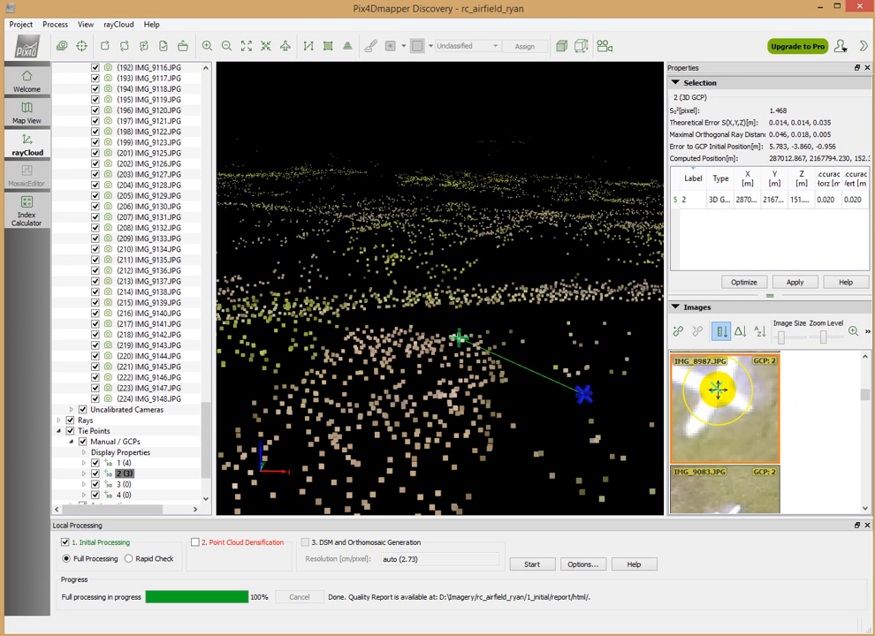
pyautogui.click(717, 390)
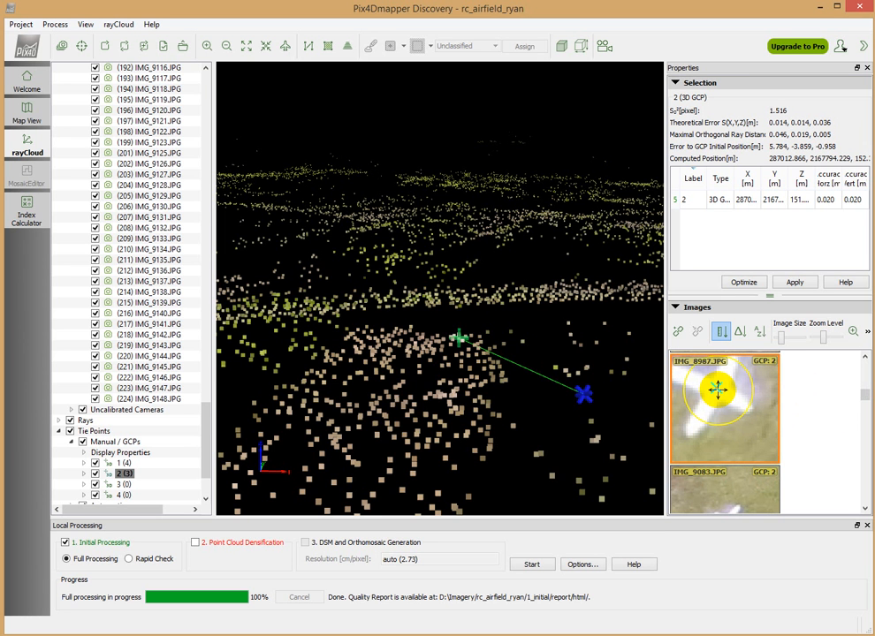
pyautogui.click(794, 282)
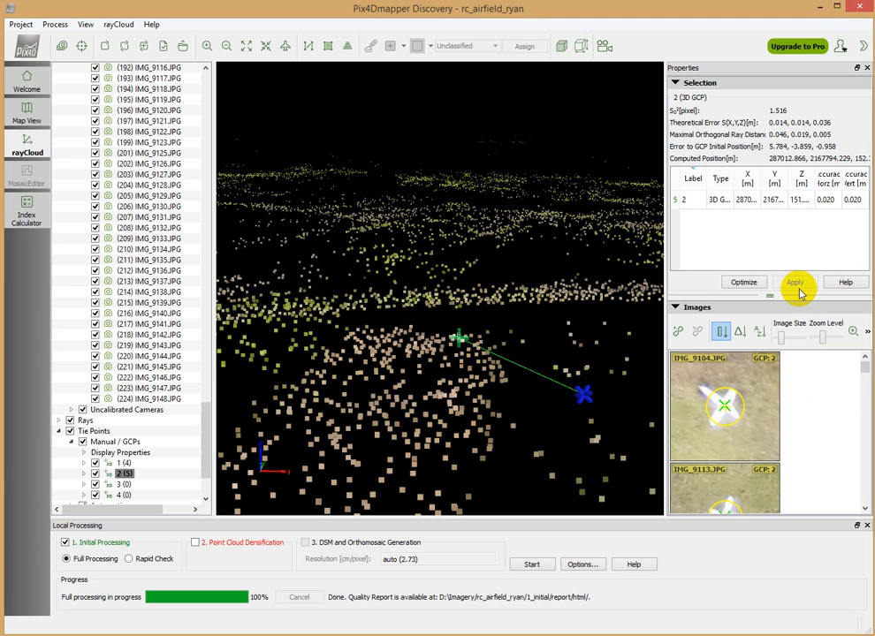
# Mark ground control point 3 at the white cross's centre in IMG_8972.JPG and search IMG_8958.JPG for the cross
pyautogui.click(125, 485)
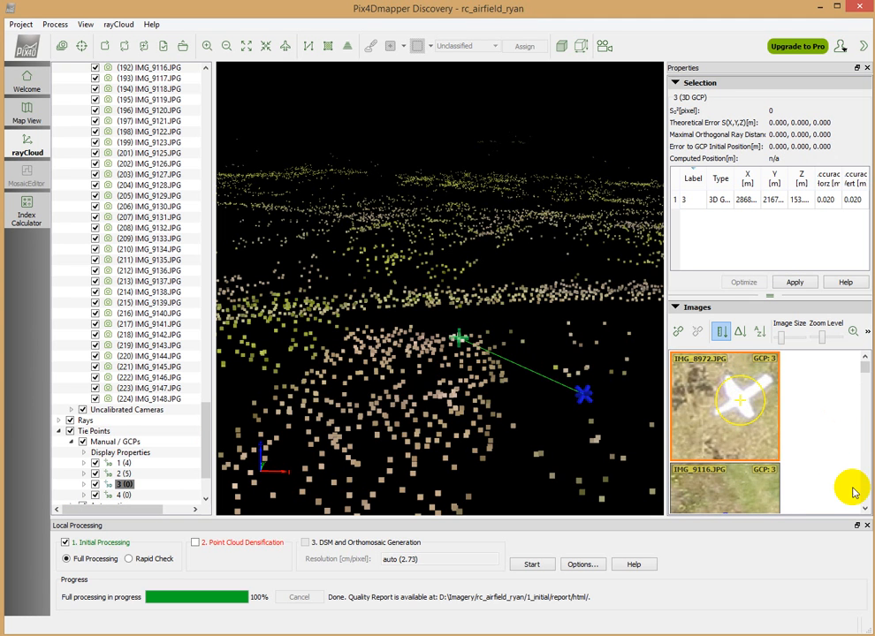
pyautogui.click(865, 511)
pyautogui.click(864, 511)
pyautogui.scroll(-5, 734, 426)
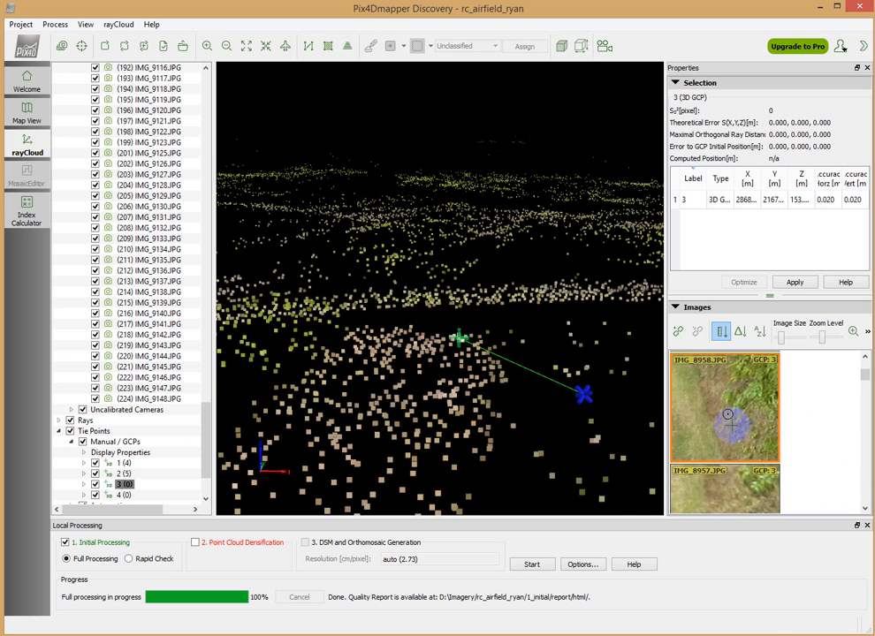
pyautogui.scroll(-5, 657, 388)
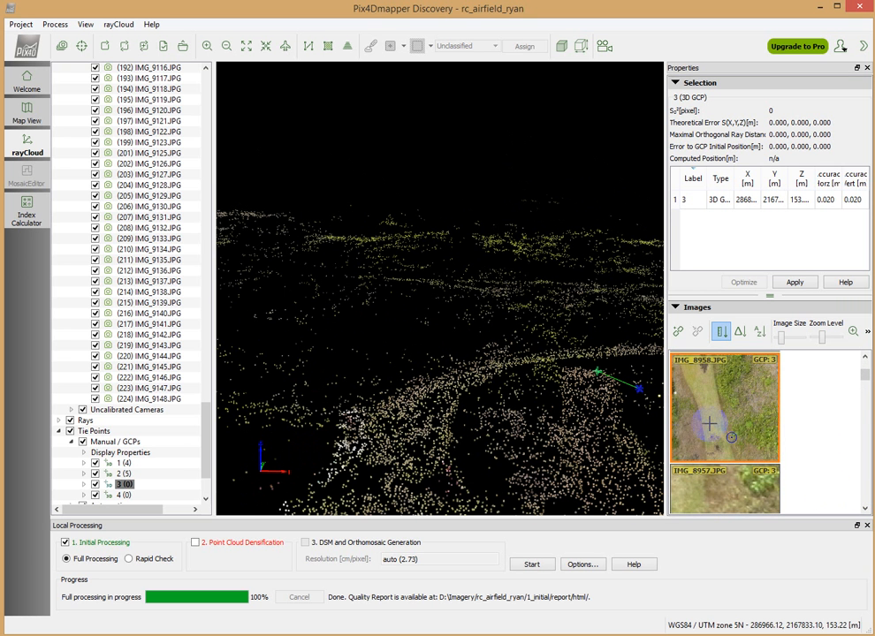
pyautogui.scroll(-2, 714, 430)
pyautogui.scroll(-2, 722, 446)
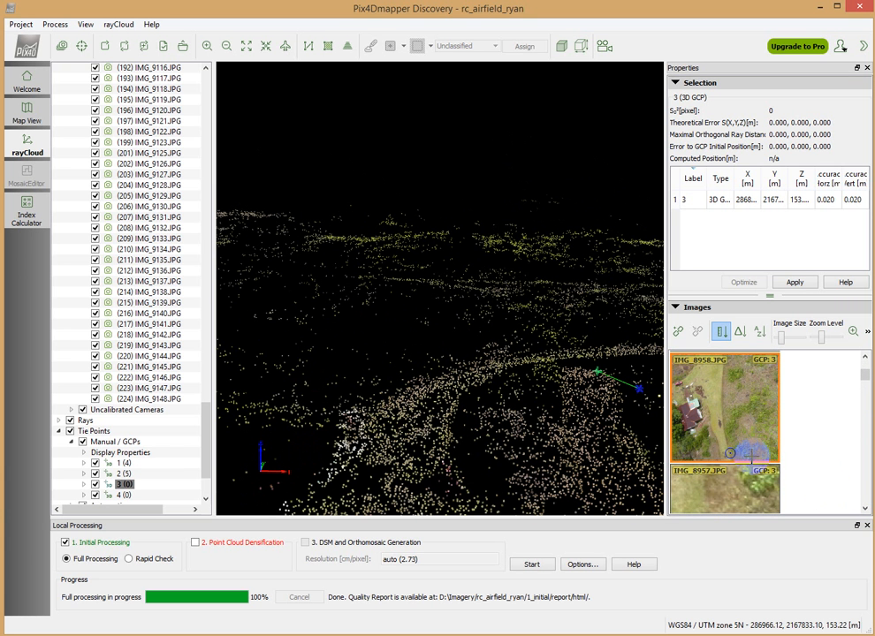
# Mark ground control point 3 at the white cross's centre in IMG_9116.JPG and apply the point's marks
pyautogui.moveTo(865, 374); pyautogui.dragTo(863, 369)
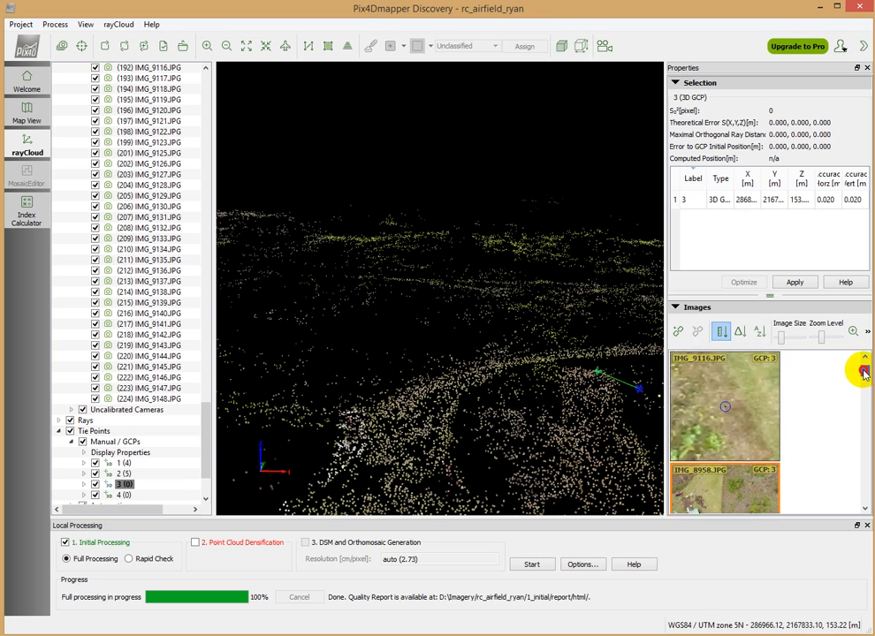
pyautogui.click(750, 433)
pyautogui.scroll(3, 751, 442)
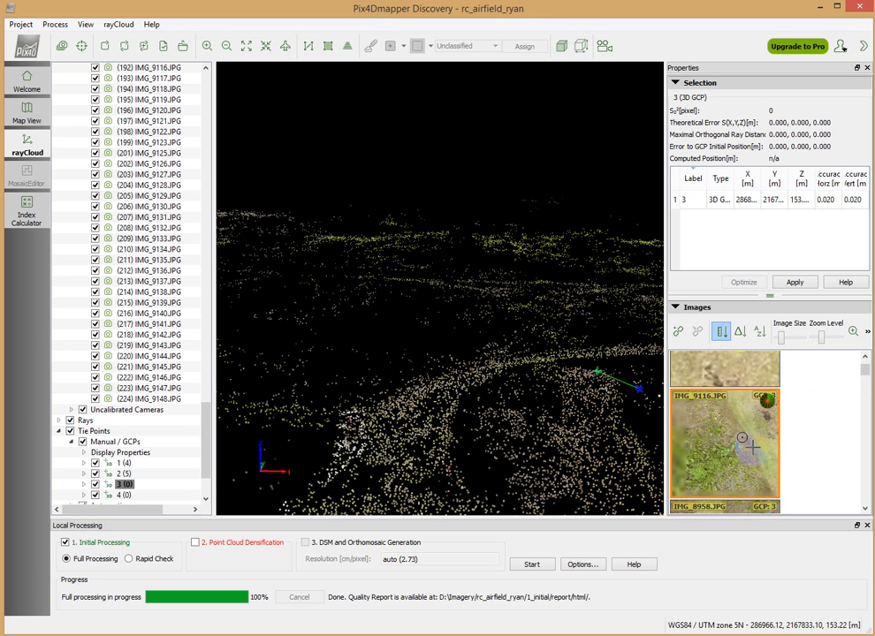
pyautogui.scroll(-4, 751, 449)
pyautogui.scroll(2, 767, 424)
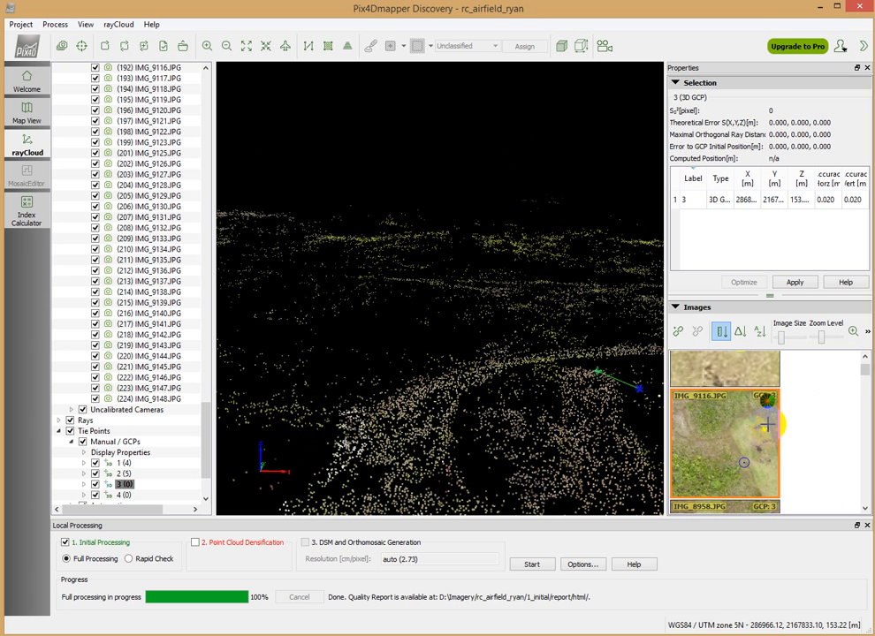
pyautogui.scroll(5, 767, 425)
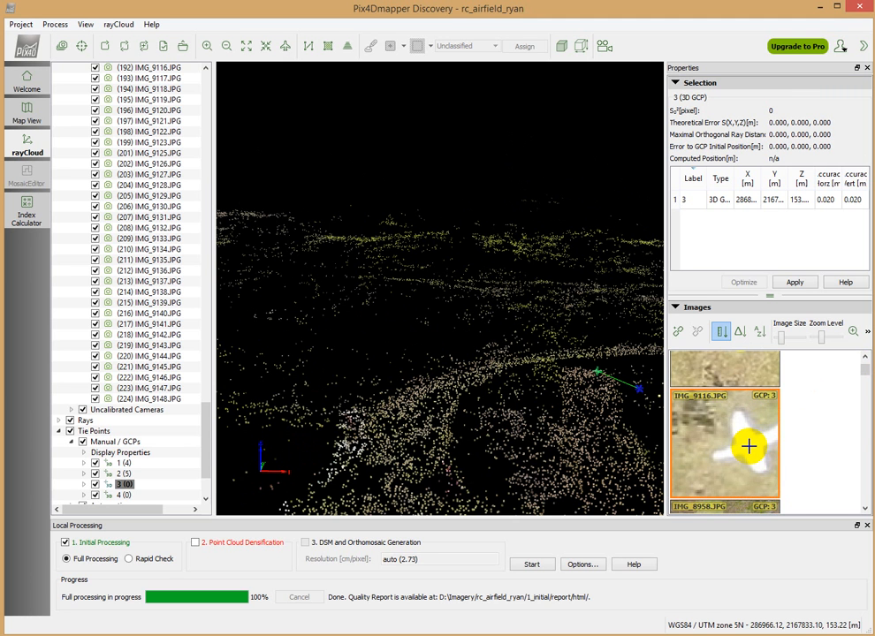
pyautogui.click(748, 446)
pyautogui.click(794, 282)
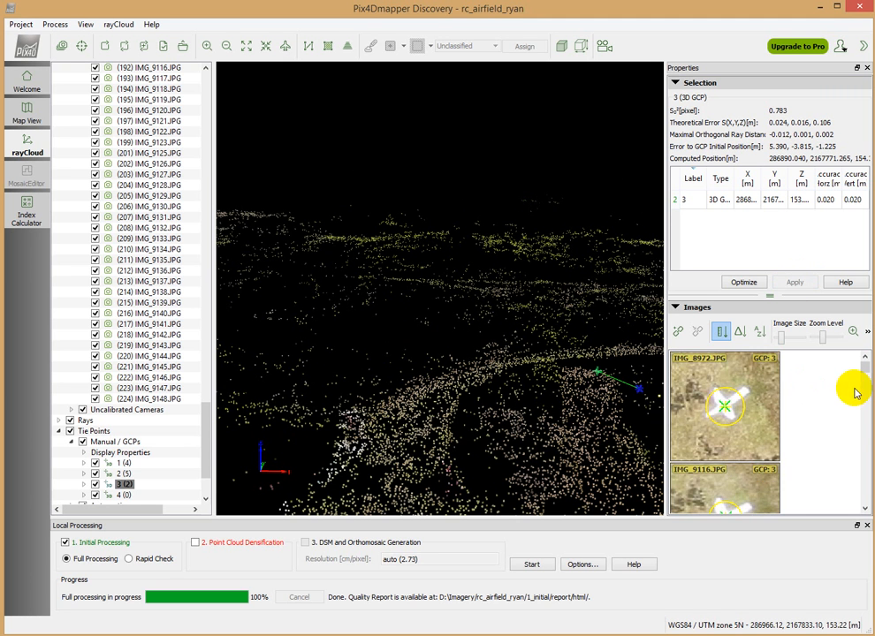
# Check the estimated positions of ground control point 3 in the remaining images and view the camera layout over the point cloud
pyautogui.moveTo(859, 366); pyautogui.dragTo(864, 394)
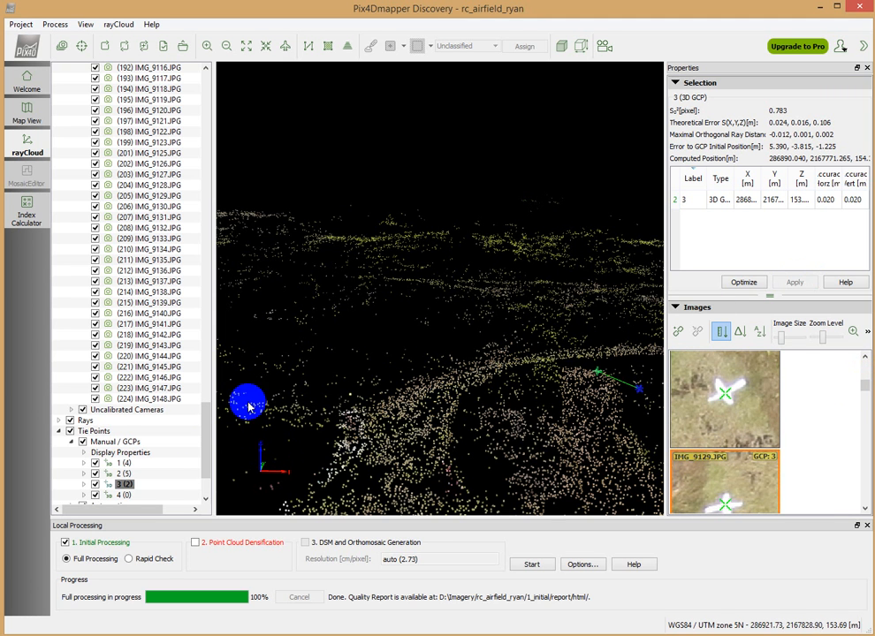
pyautogui.moveTo(203, 445); pyautogui.dragTo(203, 468)
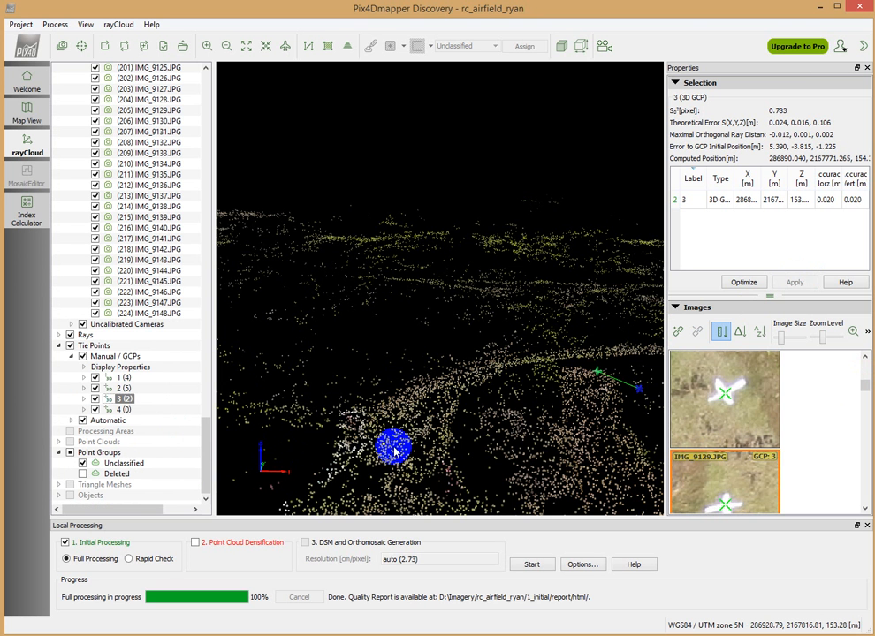
pyautogui.scroll(-5, 395, 452)
pyautogui.scroll(-3, 395, 452)
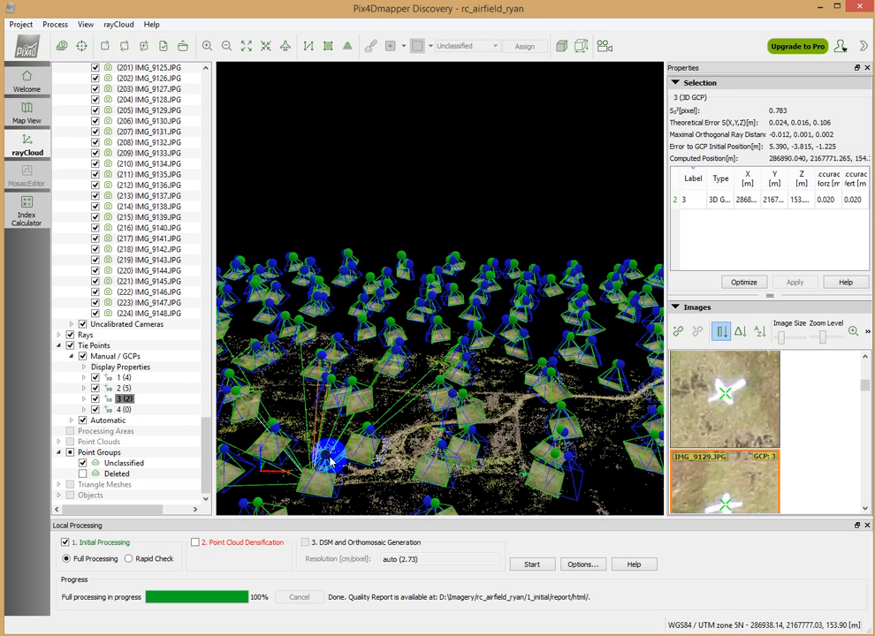
# Mark ground control point 4 at the white cross's centre in IMG_8959.JPG and IMG_9114.JPG and apply the point's marks
pyautogui.doubleClick(119, 410)
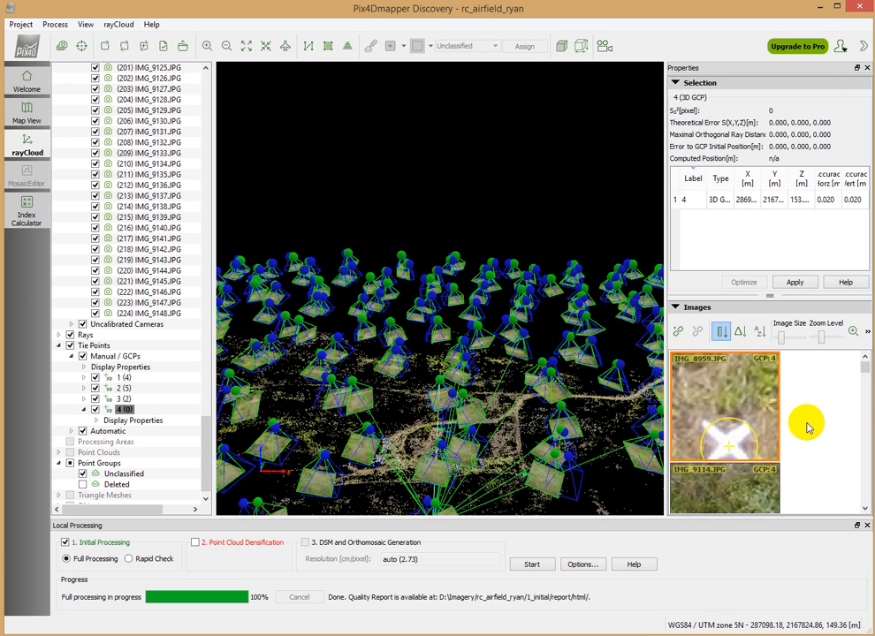
pyautogui.moveTo(865, 367); pyautogui.dragTo(868, 375)
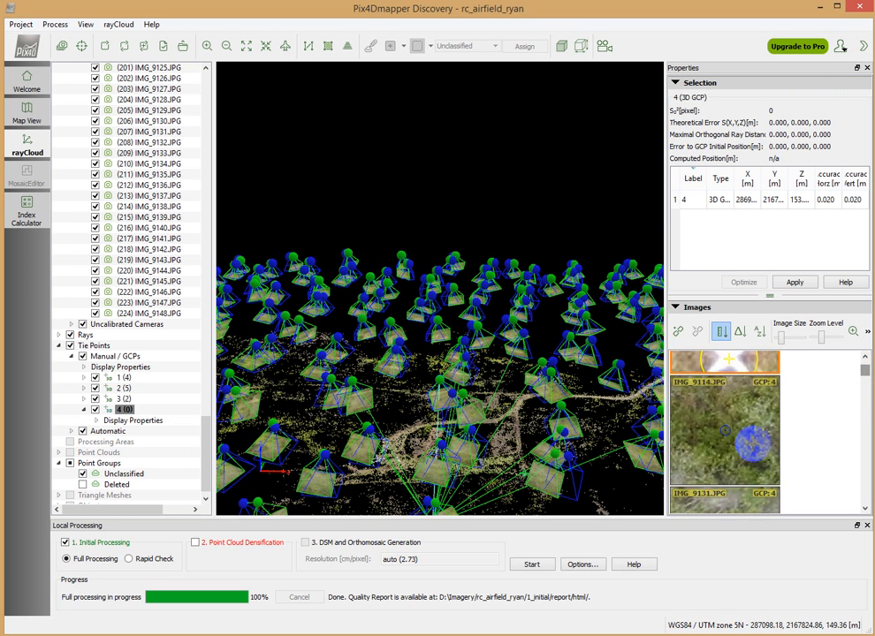
pyautogui.scroll(-6, 746, 449)
pyautogui.scroll(-1, 746, 449)
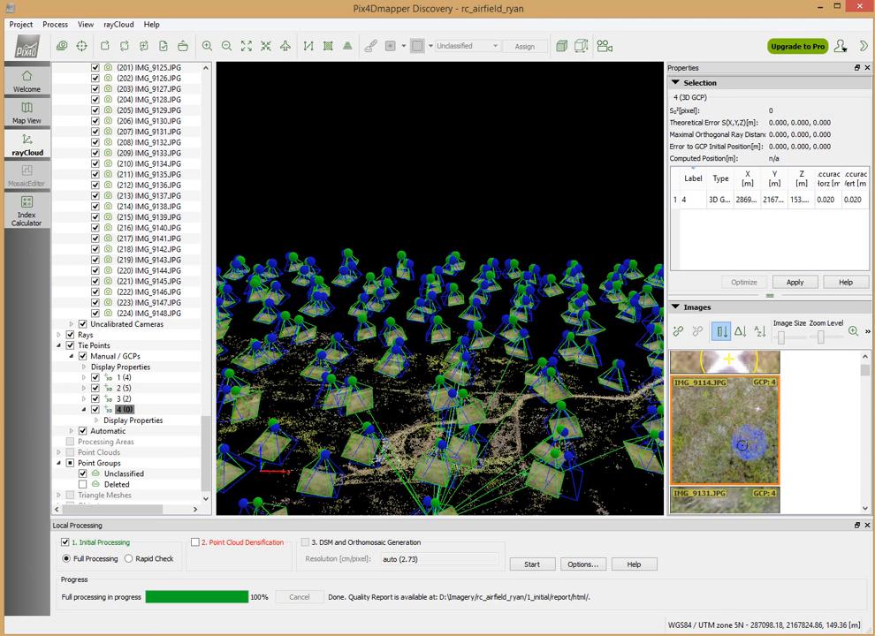
pyautogui.scroll(3, 756, 412)
pyautogui.scroll(5, 753, 412)
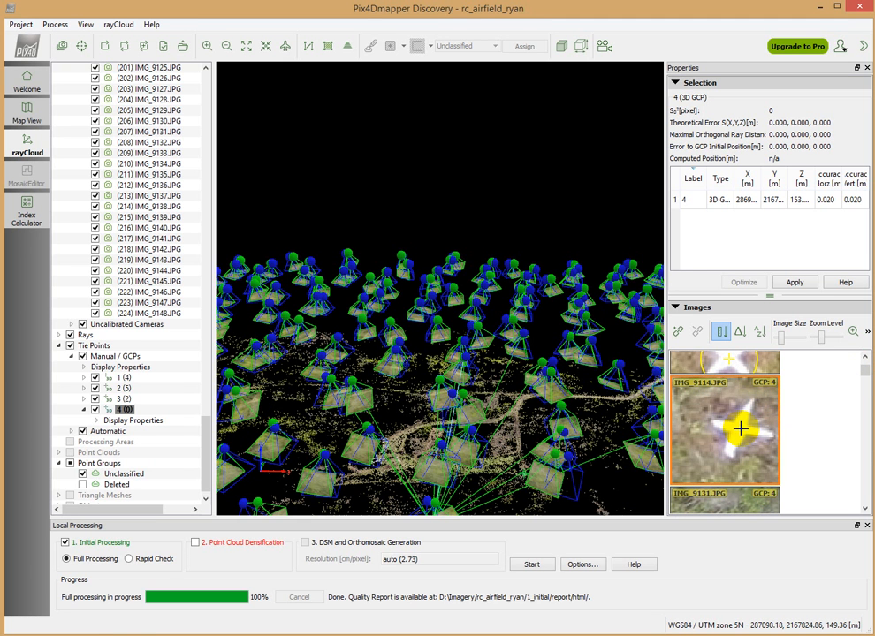
pyautogui.click(739, 428)
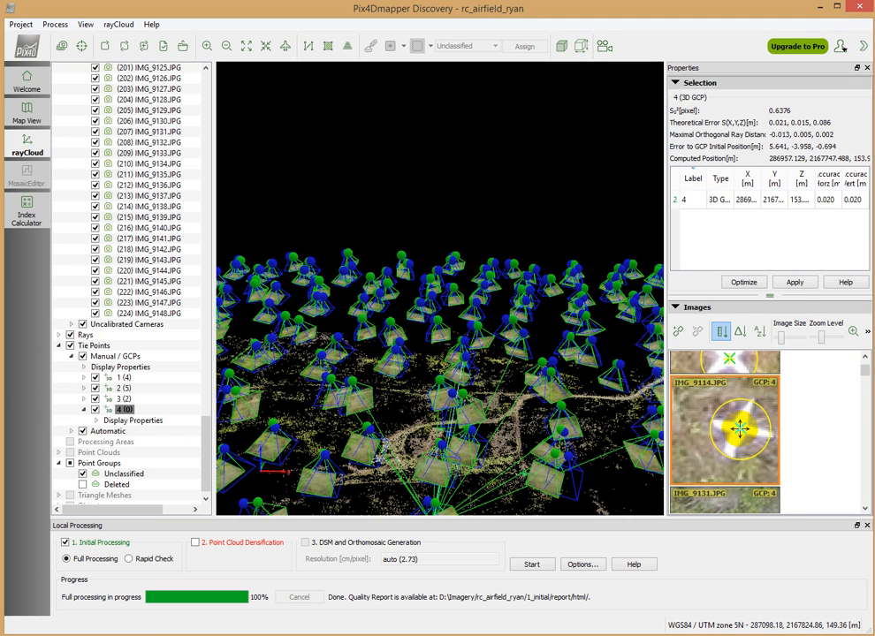
pyautogui.click(789, 282)
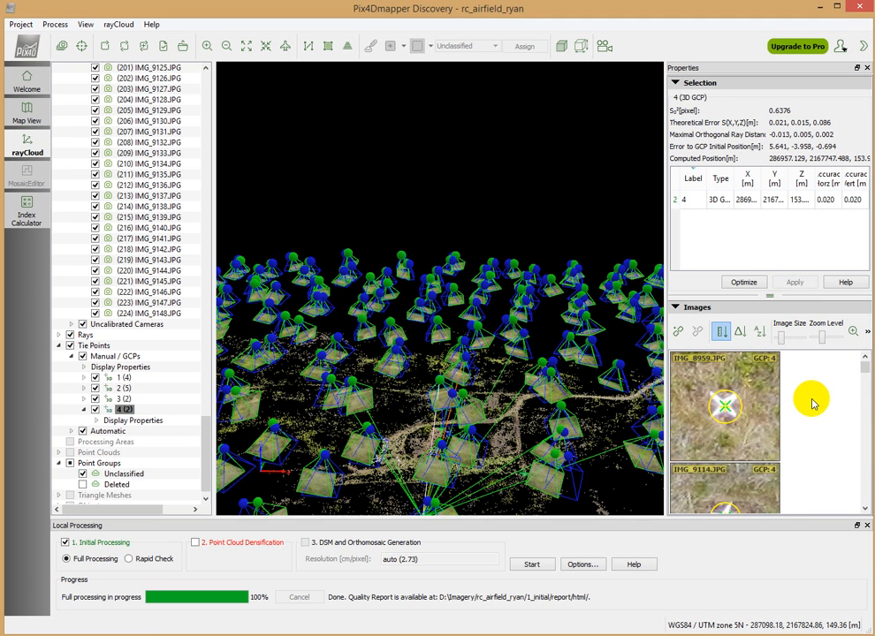
# Mark ground control point 4 at the white cross's centre in IMG_8958.JPG, refining the mark's placement
pyautogui.moveTo(866, 374); pyautogui.dragTo(868, 380)
pyautogui.click(727, 446)
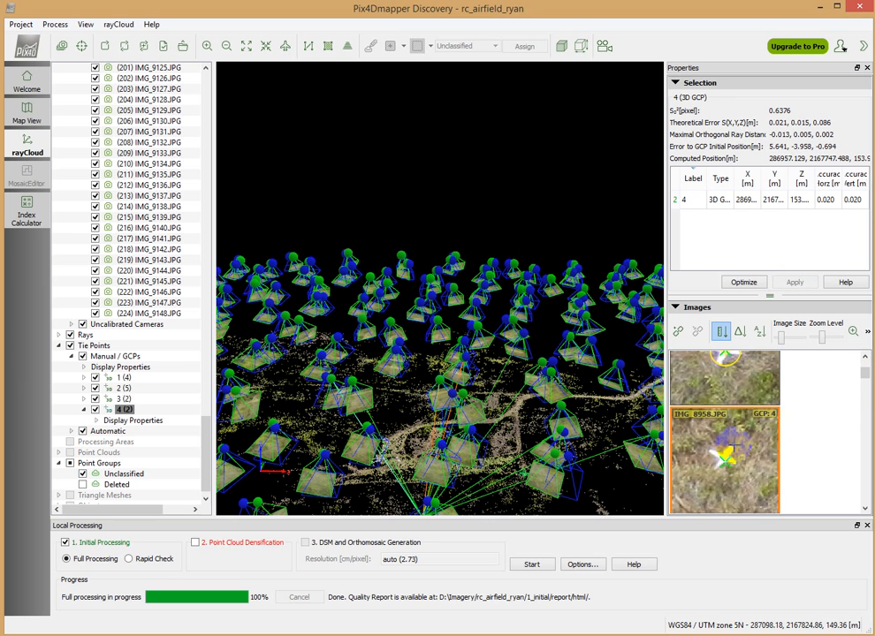
pyautogui.scroll(3, 719, 462)
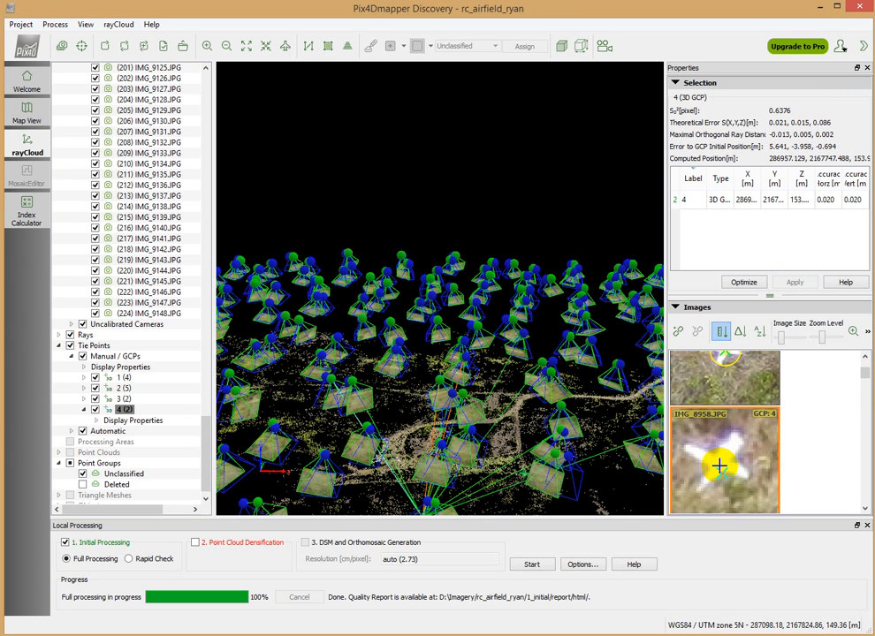
pyautogui.click(720, 465)
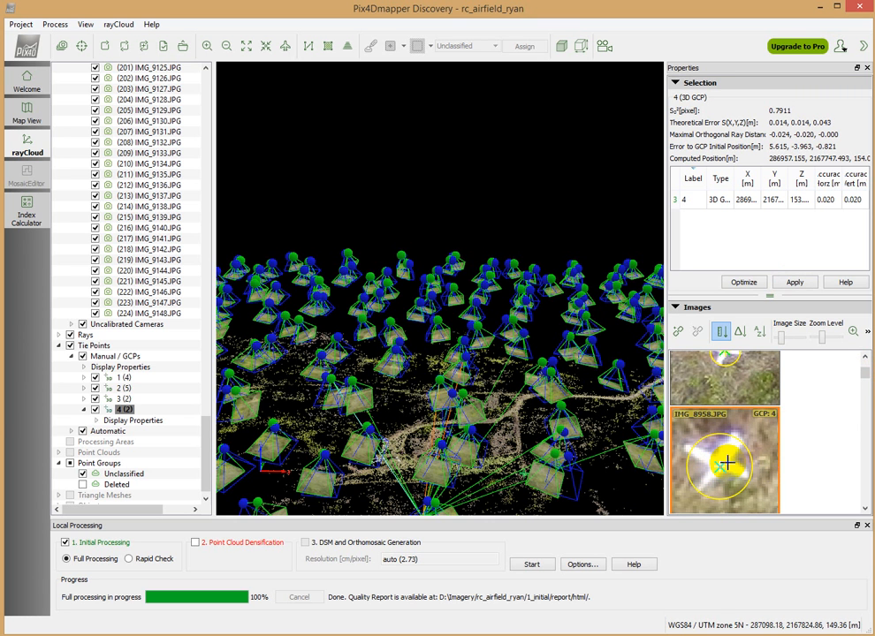
pyautogui.click(718, 464)
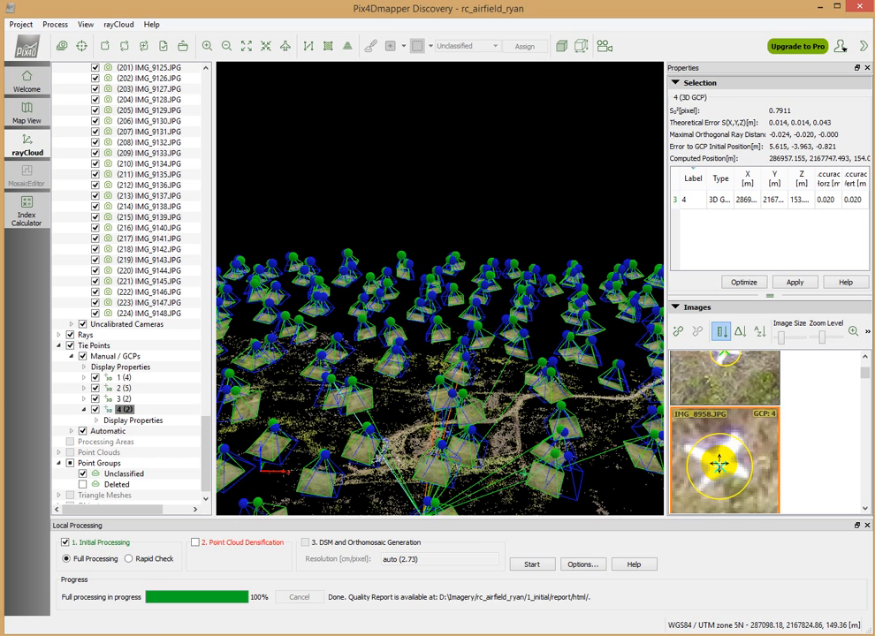
pyautogui.click(720, 464)
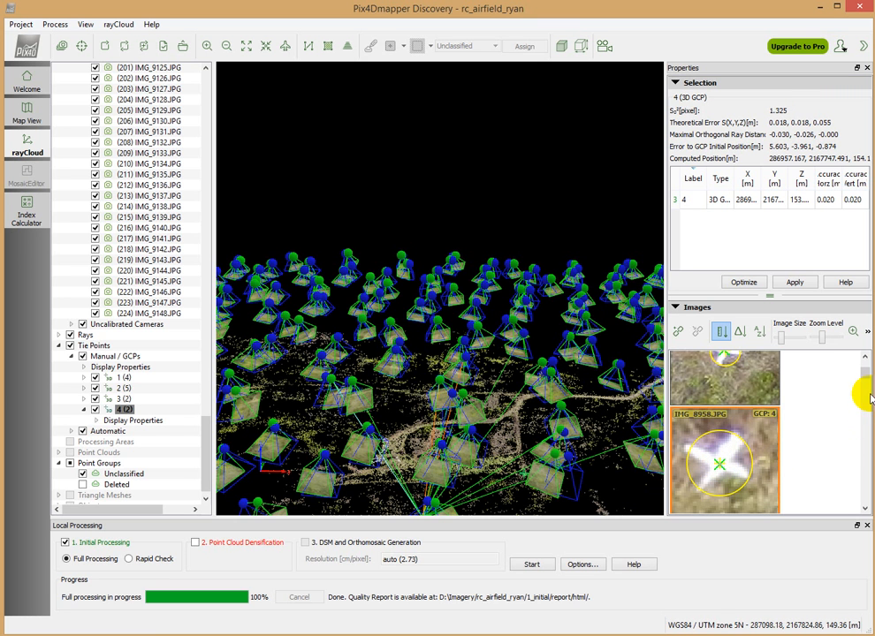
# Mark ground control point 4 at the white cross's centre in the image just before IMG_9113.JPG and apply the point's marks
pyautogui.click(865, 380)
pyautogui.moveTo(866, 381); pyautogui.dragTo(865, 393)
pyautogui.scroll(3, 728, 387)
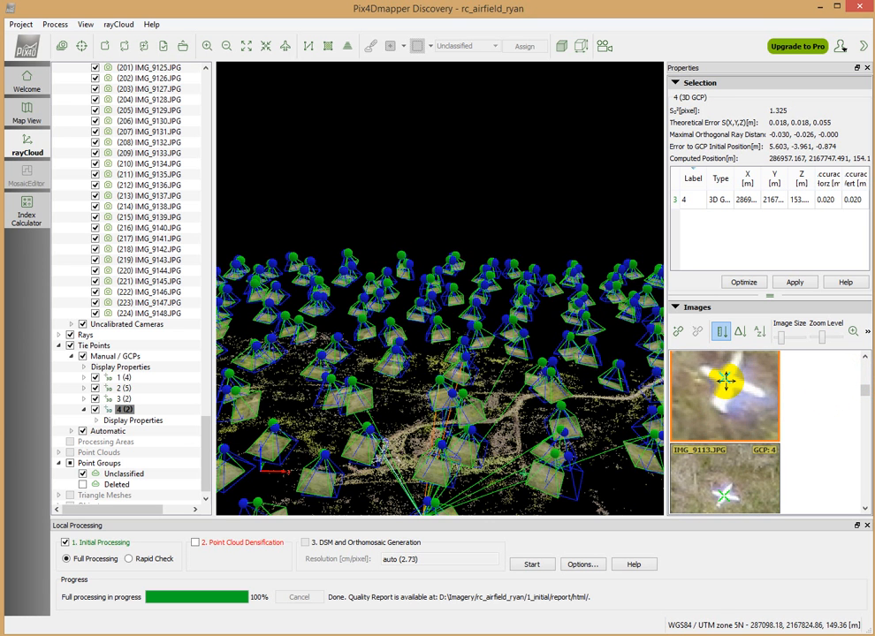
pyautogui.click(726, 381)
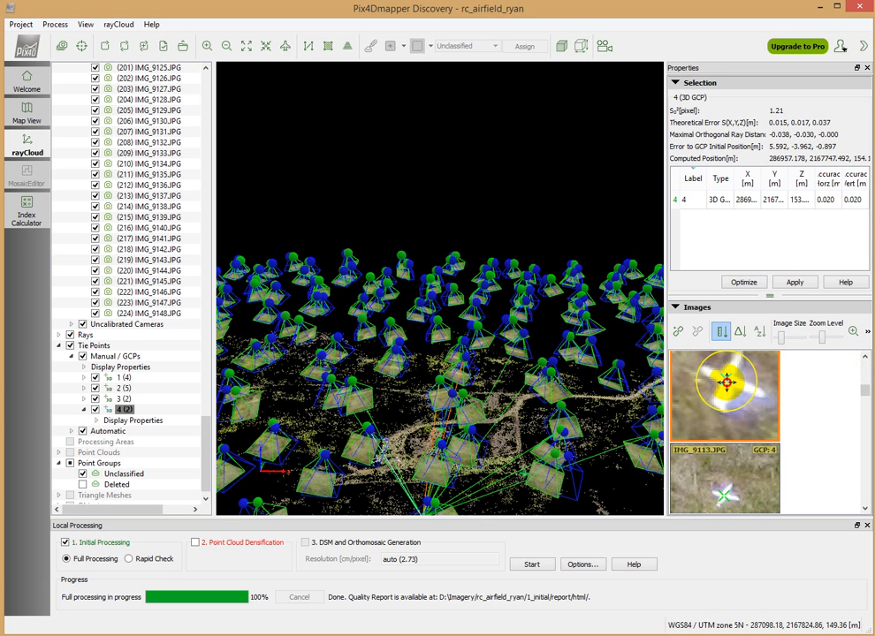
pyautogui.click(791, 281)
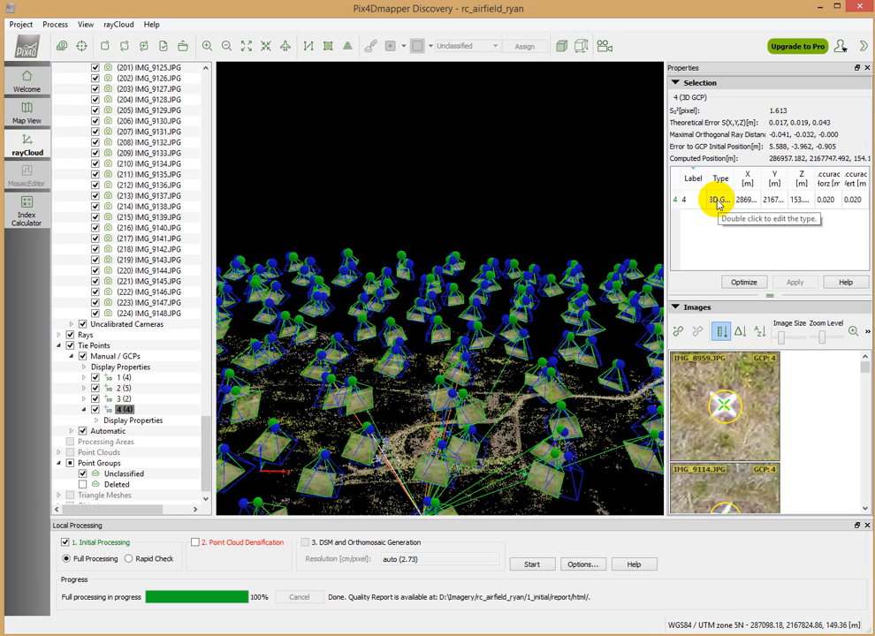
# Change the type of ground control point 4 to Check Point and apply the change
pyautogui.doubleClick(718, 202)
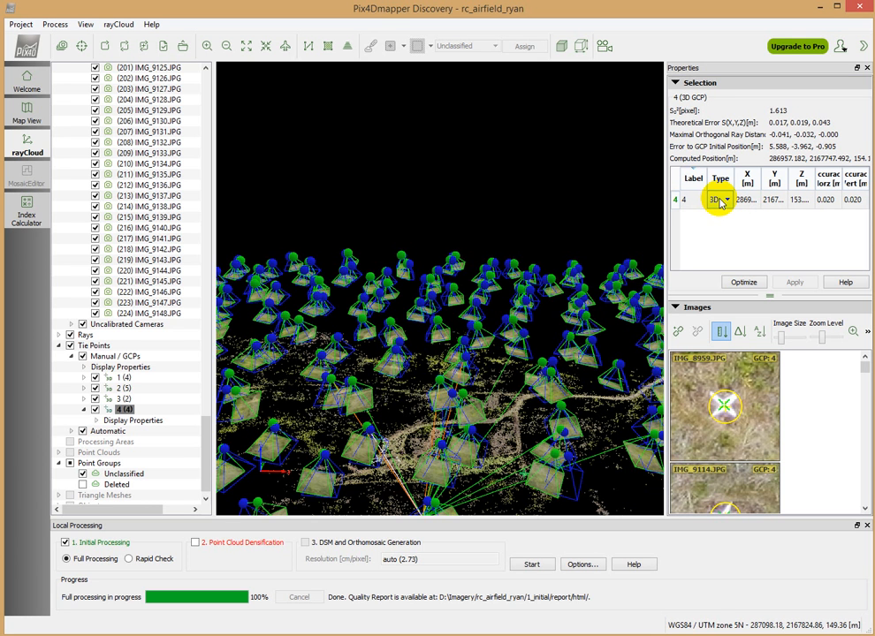
pyautogui.click(721, 202)
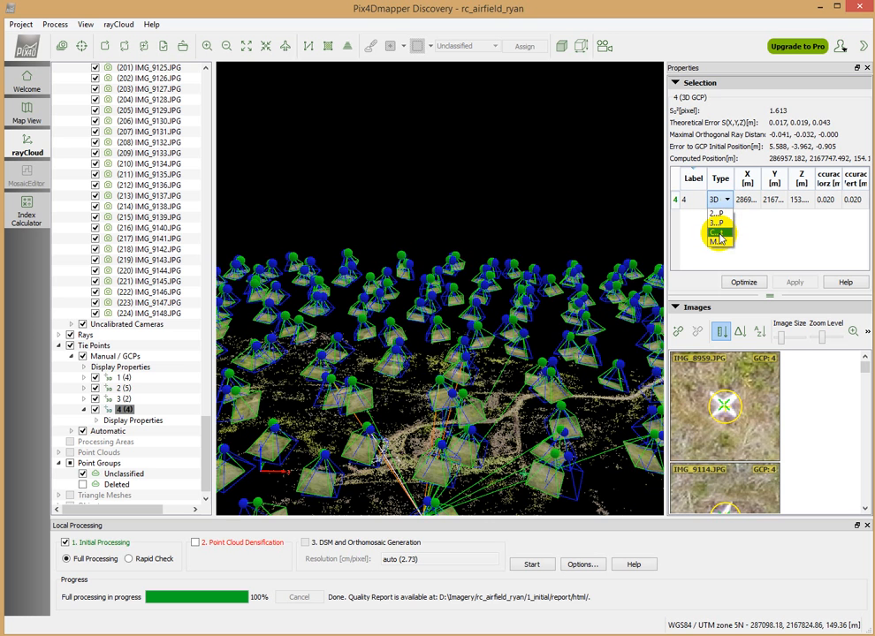
pyautogui.click(720, 235)
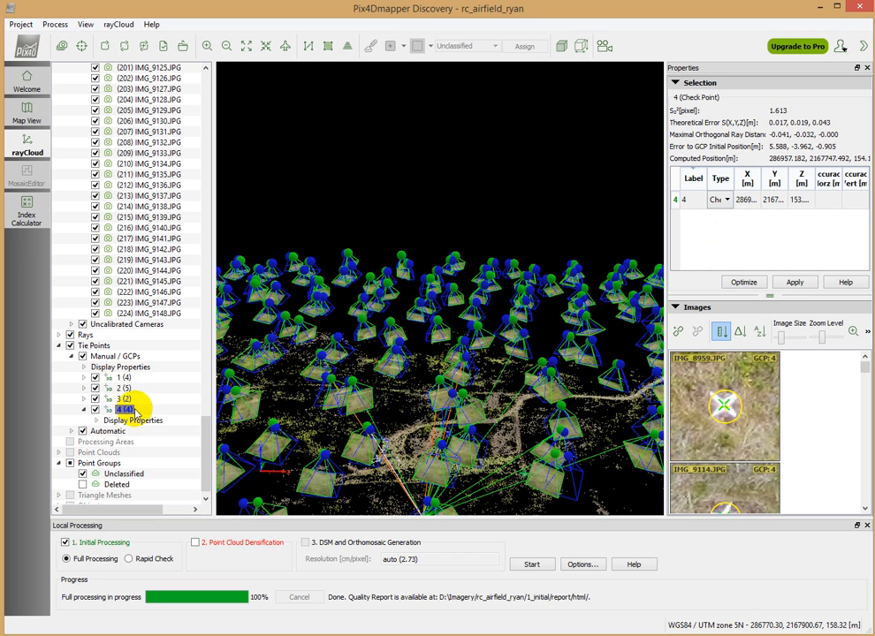
pyautogui.click(796, 282)
pyautogui.click(767, 356)
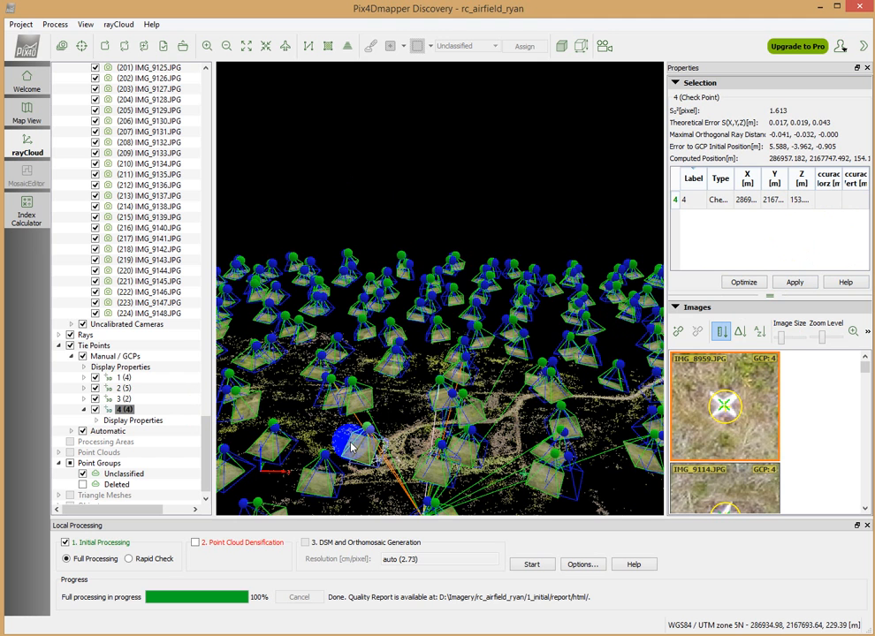
# Reoptimize the project with the marked points, accepting that the existing results are overwritten
pyautogui.click(55, 24)
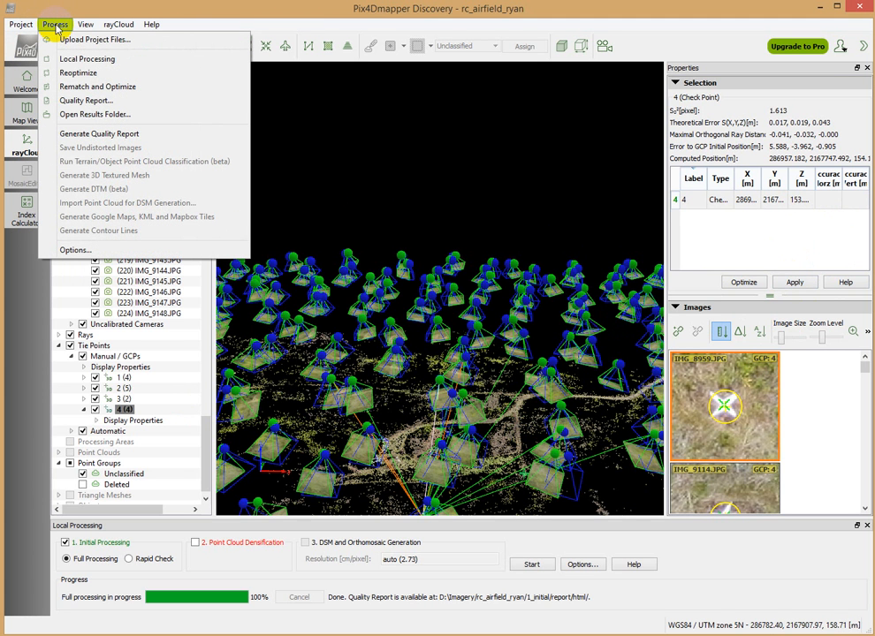
pyautogui.click(71, 74)
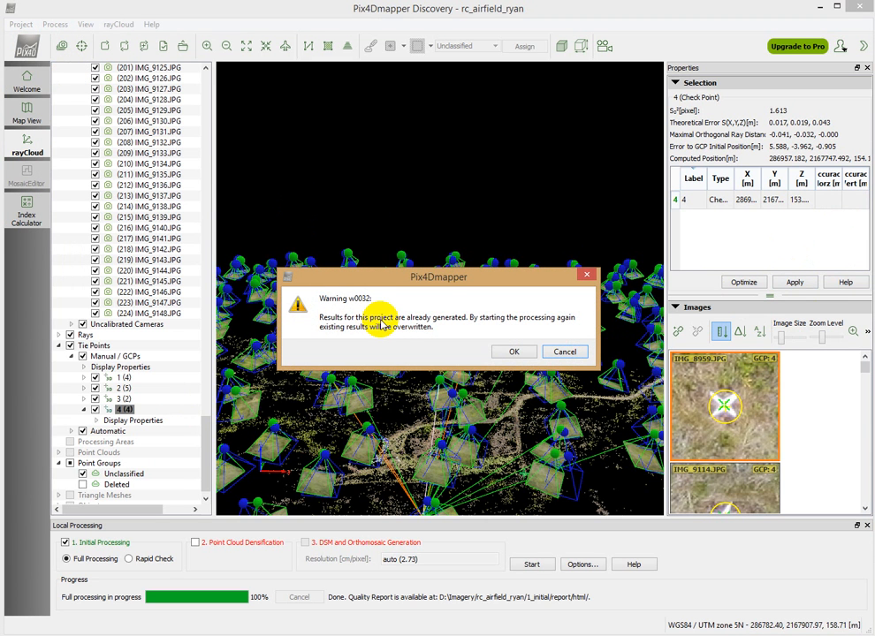
pyautogui.click(511, 354)
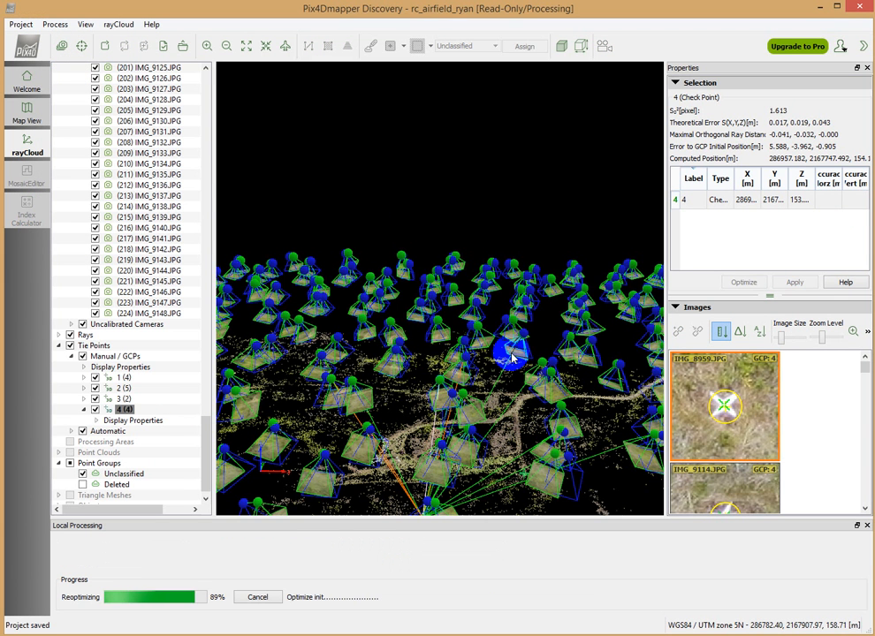